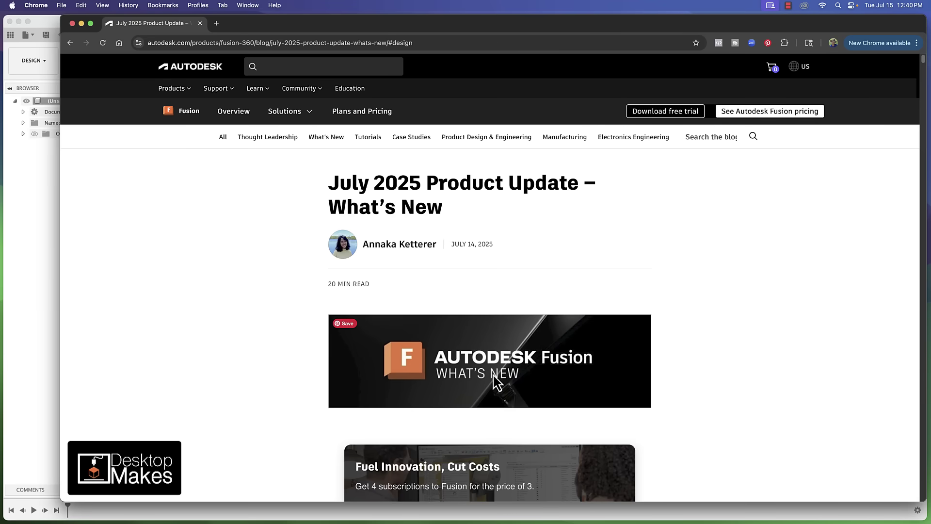
Jump to the blog's Design section and scroll down to Mesh Texture Extrude.
scroll(494, 376, down, 5)
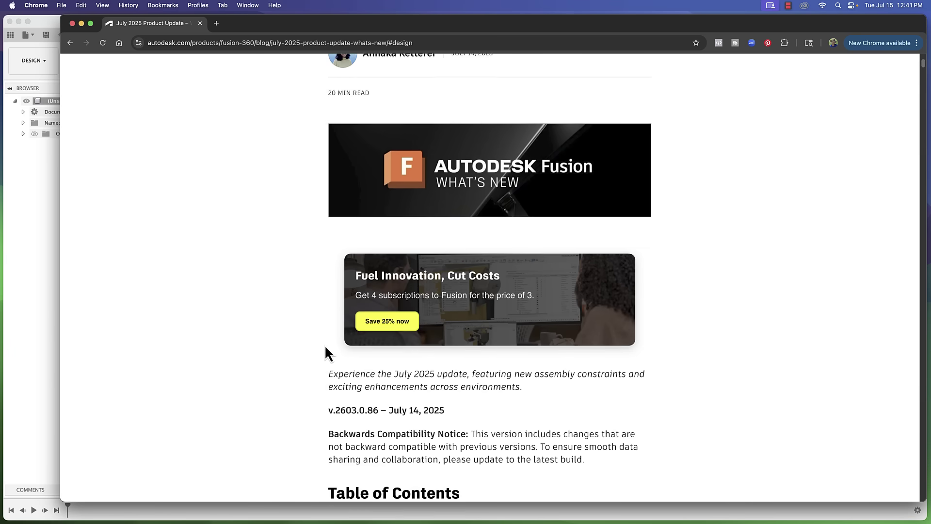
scroll(325, 345, down, 5)
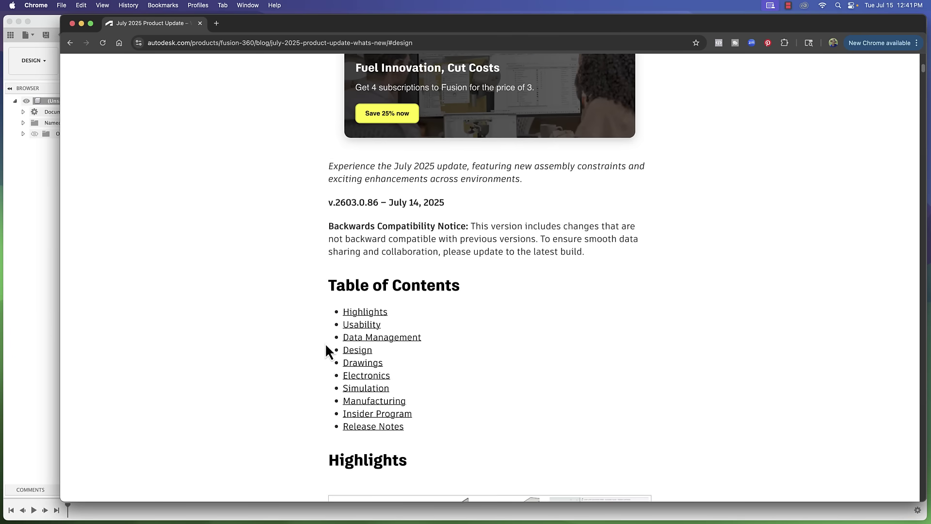
click(365, 340)
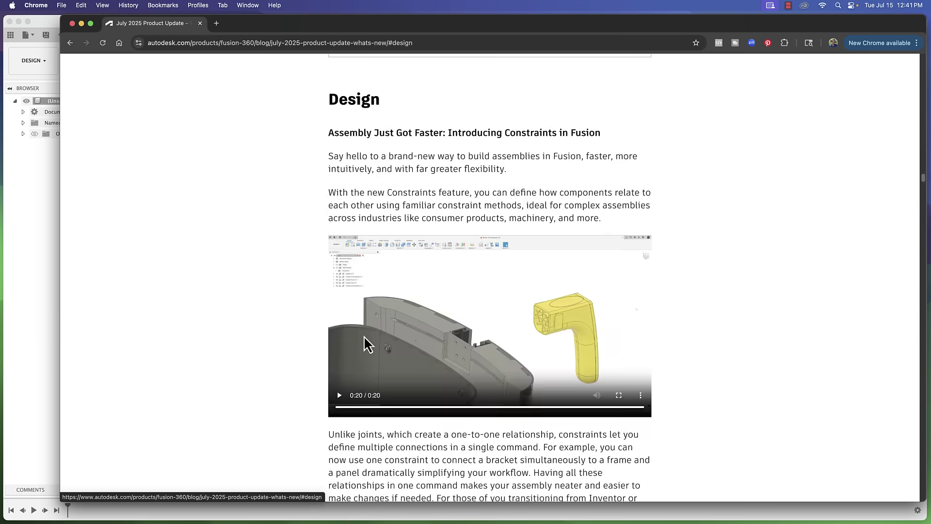
scroll(297, 275, down, 1)
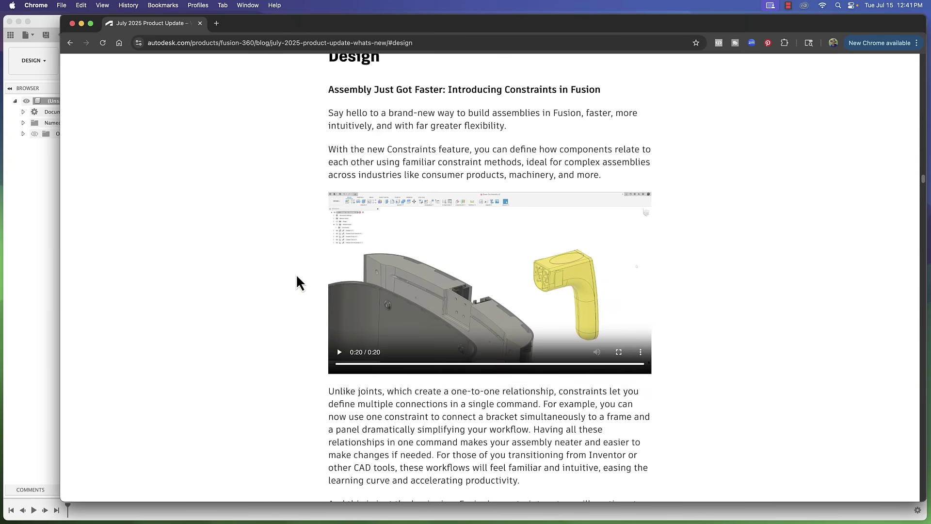
scroll(297, 276, down, 10)
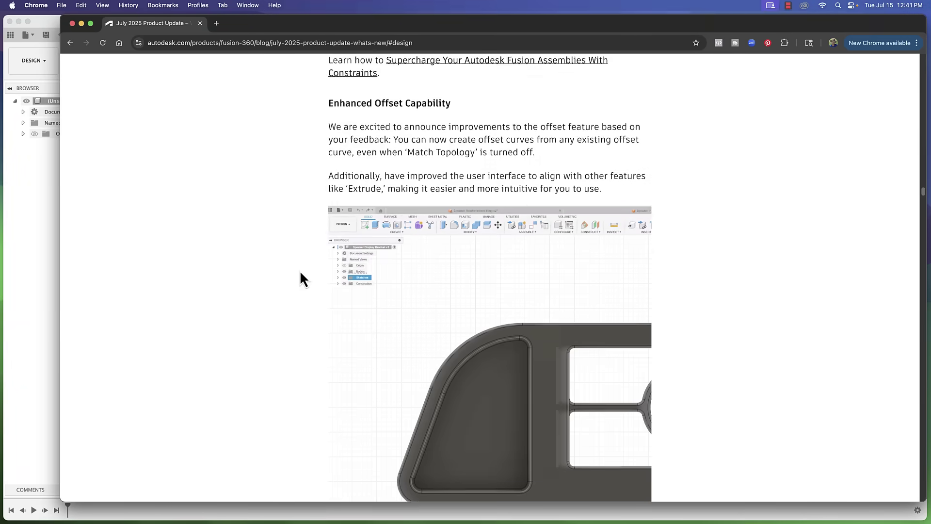
scroll(301, 273, down, 7)
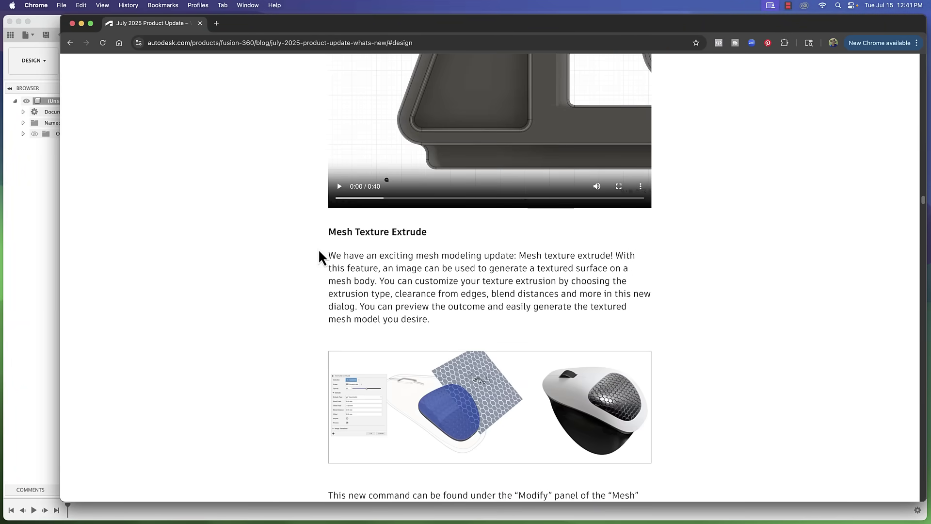
Highlight the Mesh Texture Extrude heading, then its sentence on texture extrusion options.
triple_click(430, 236)
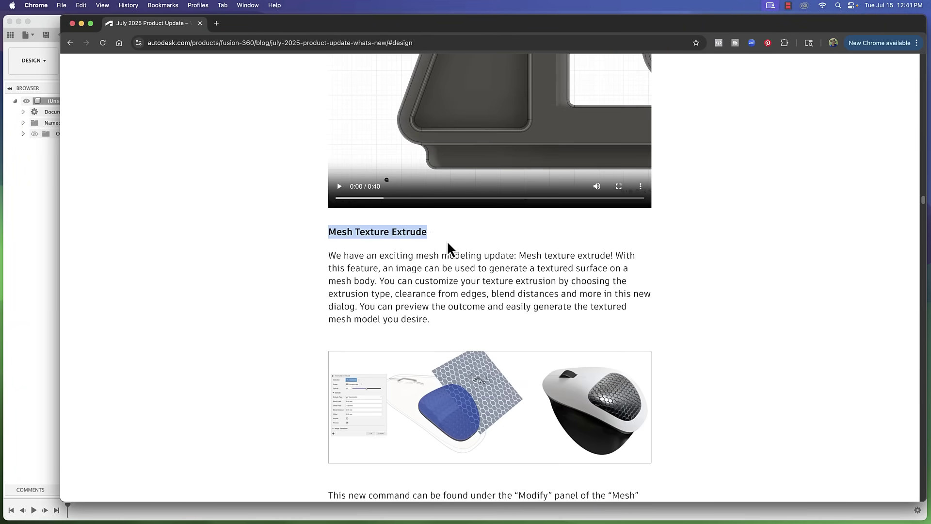
click(706, 277)
scroll(707, 277, down, 2)
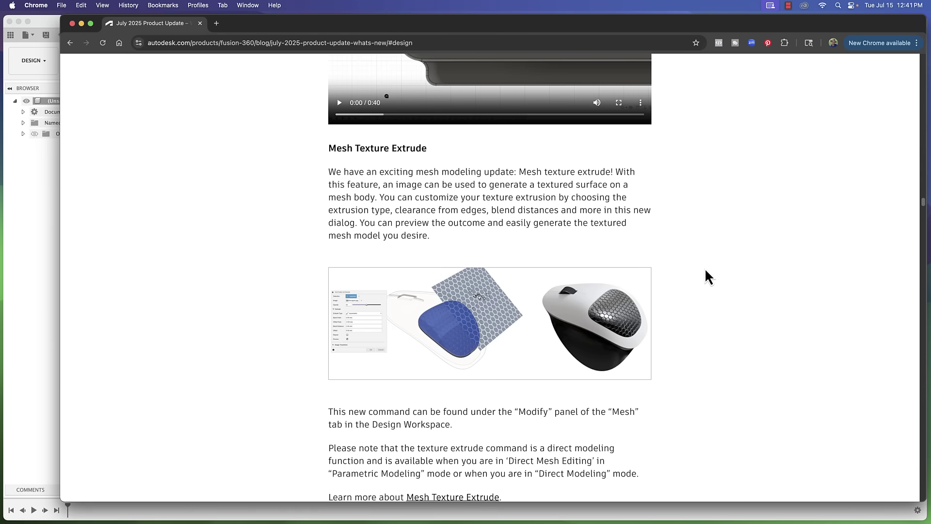
scroll(709, 276, down, 1)
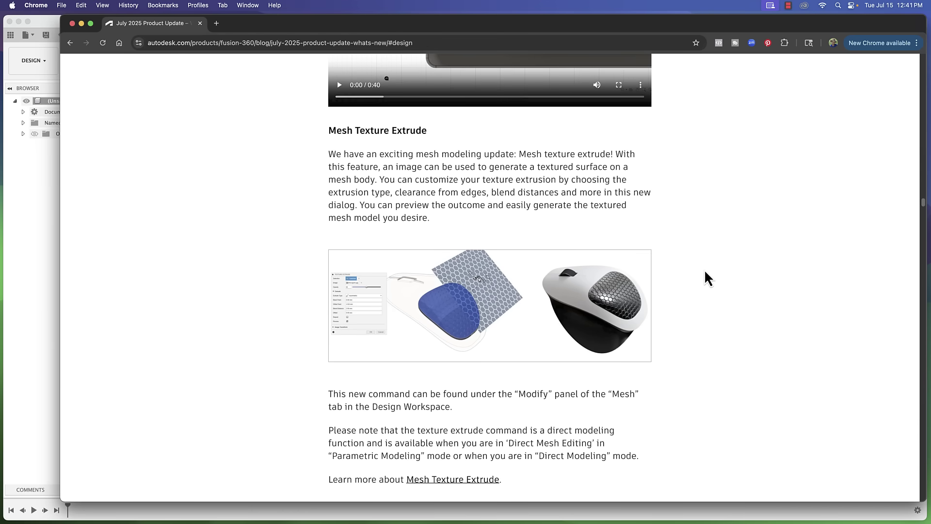
drag(430, 219, 371, 193)
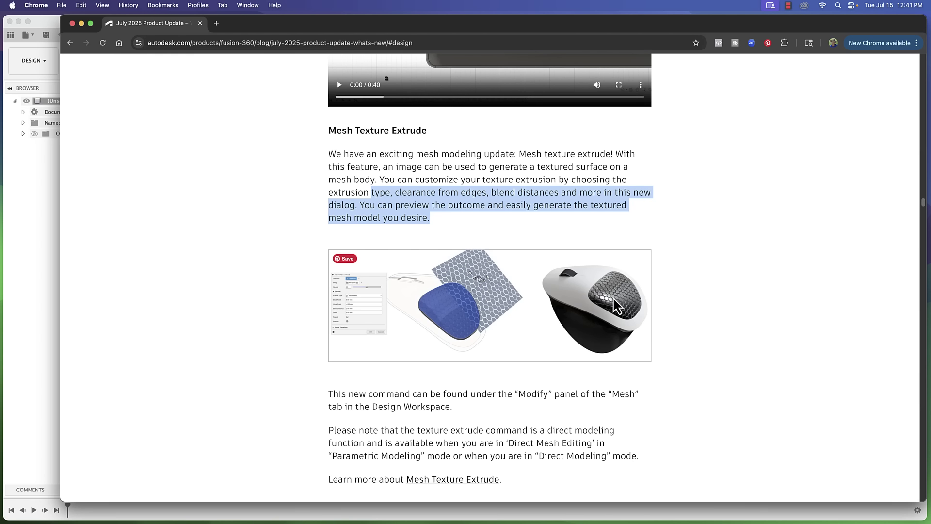
Bring the Fusion window with the empty untitled design in front of Chrome.
click(34, 297)
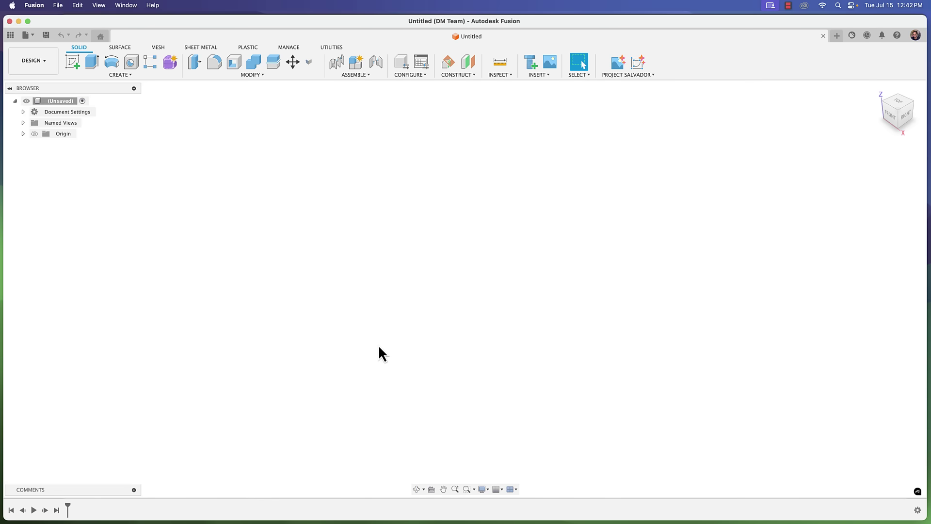
Sketch a 100 mm diameter circle centred on the origin on the XY plane.
click(72, 62)
click(510, 294)
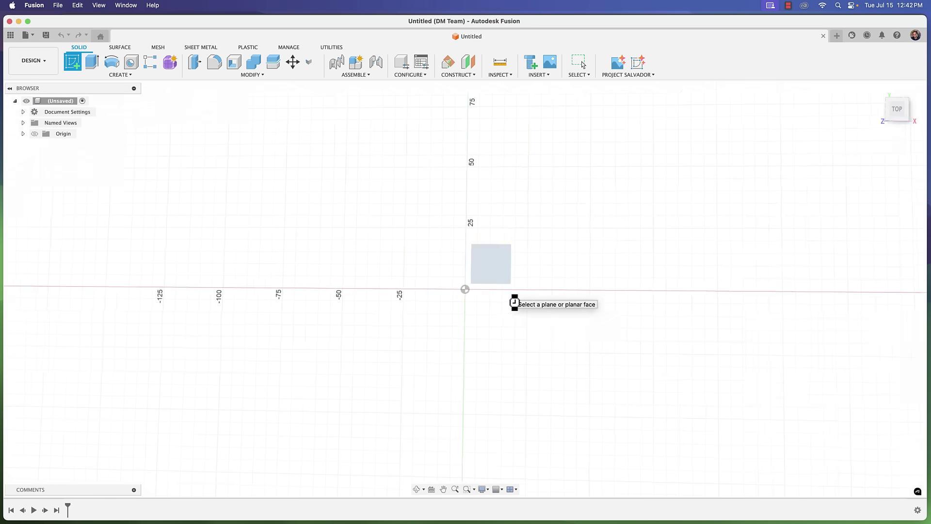
key(c)
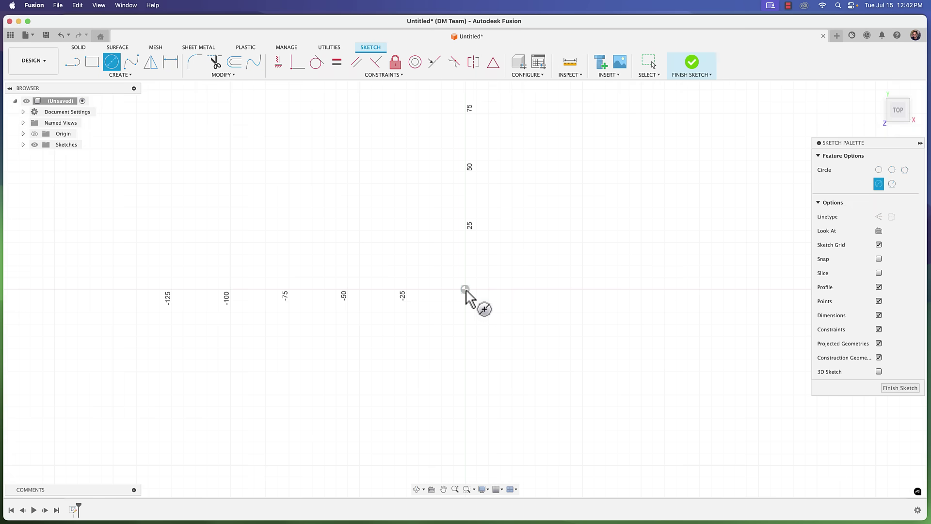
click(465, 290)
text(100)
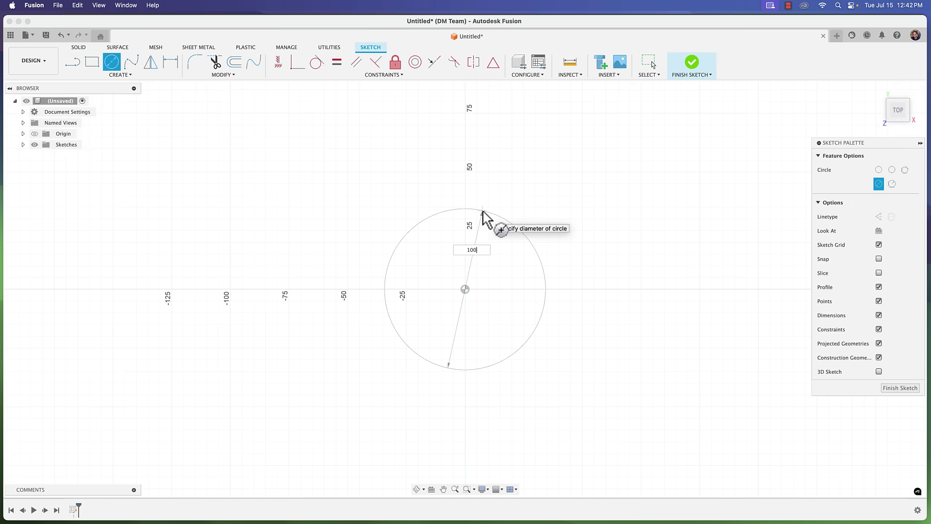
key(Return)
key(Escape)
Extrude the circle 10 mm into a solid disc and hide the sketches.
click(537, 268)
text(e)
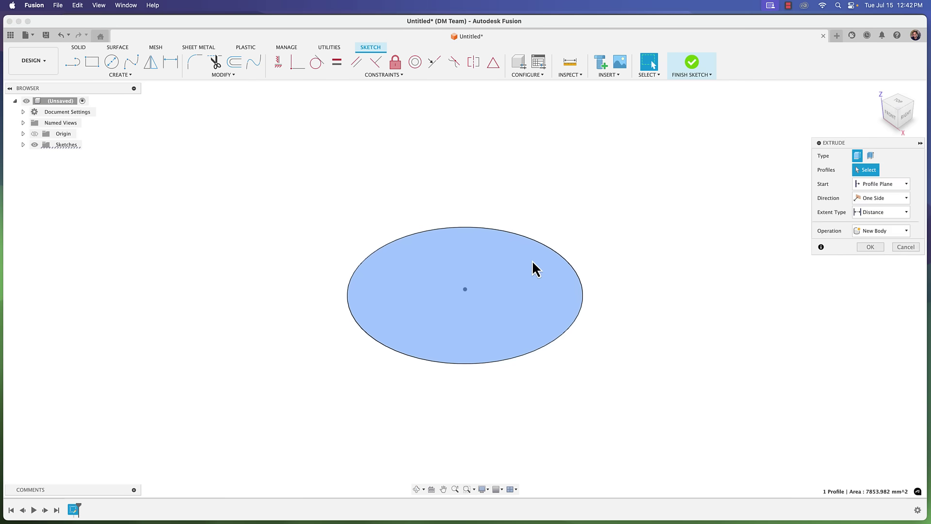
text(10)
key(Return)
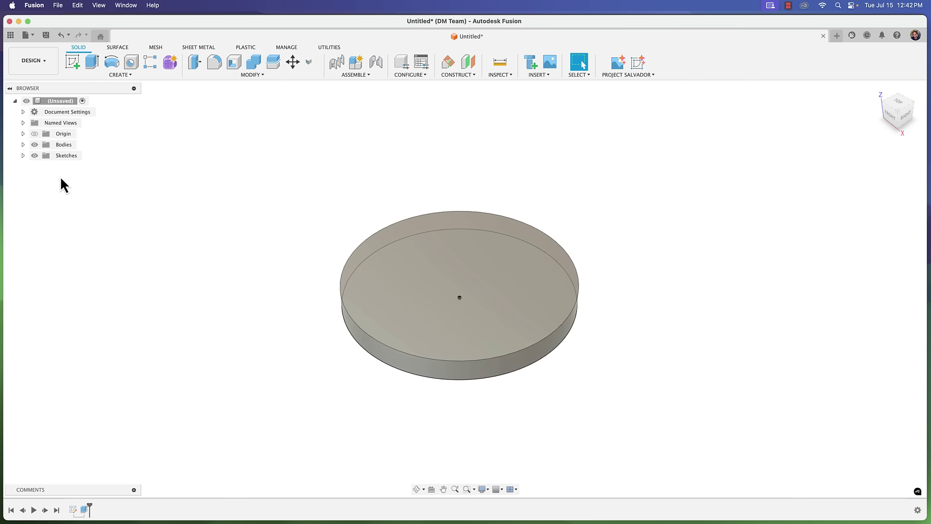
click(34, 156)
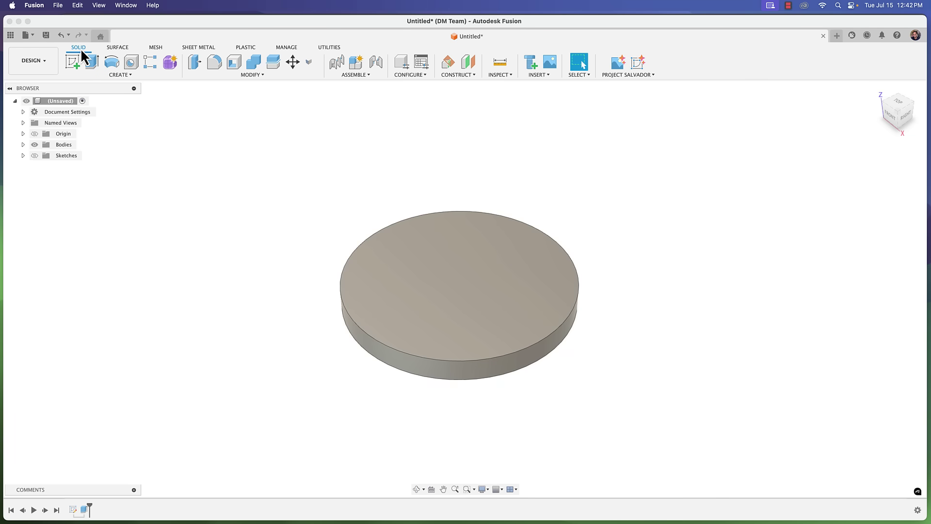
click(156, 47)
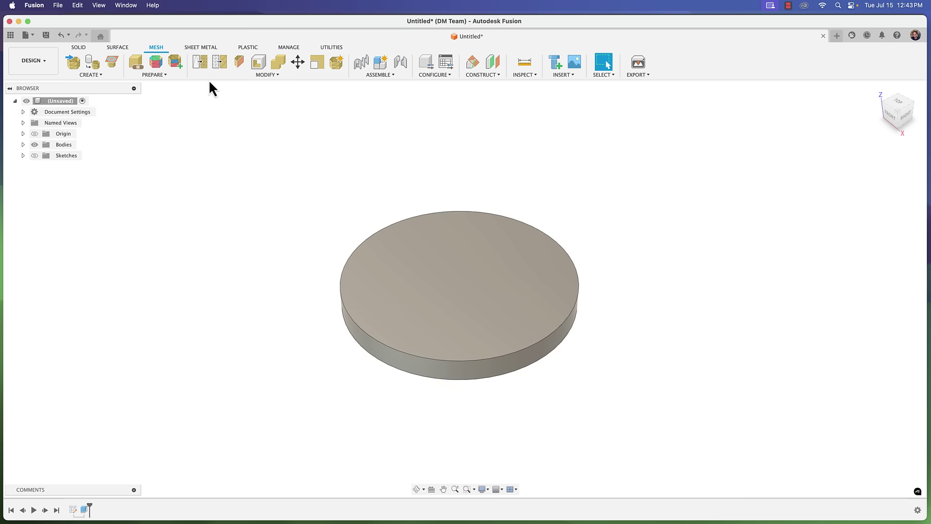
Tessellate the disc body into a mesh with Medium refinement.
click(97, 74)
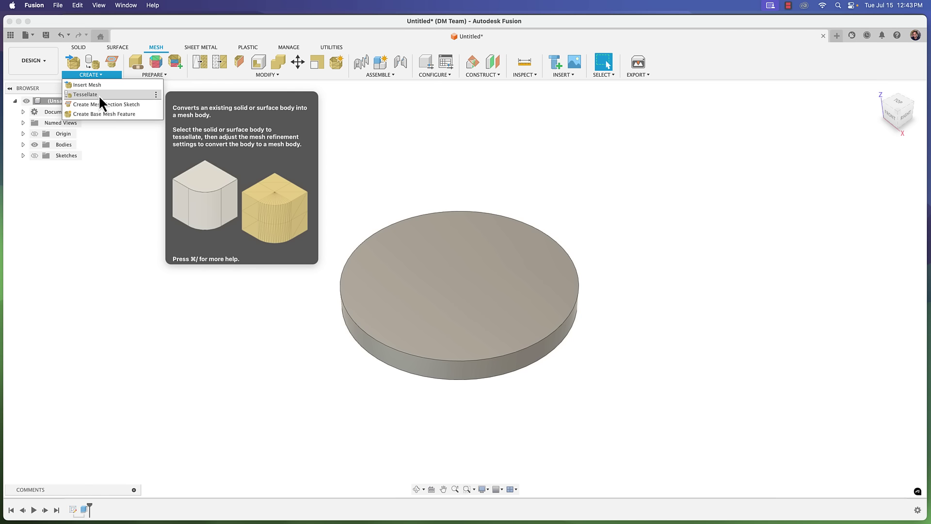
click(100, 95)
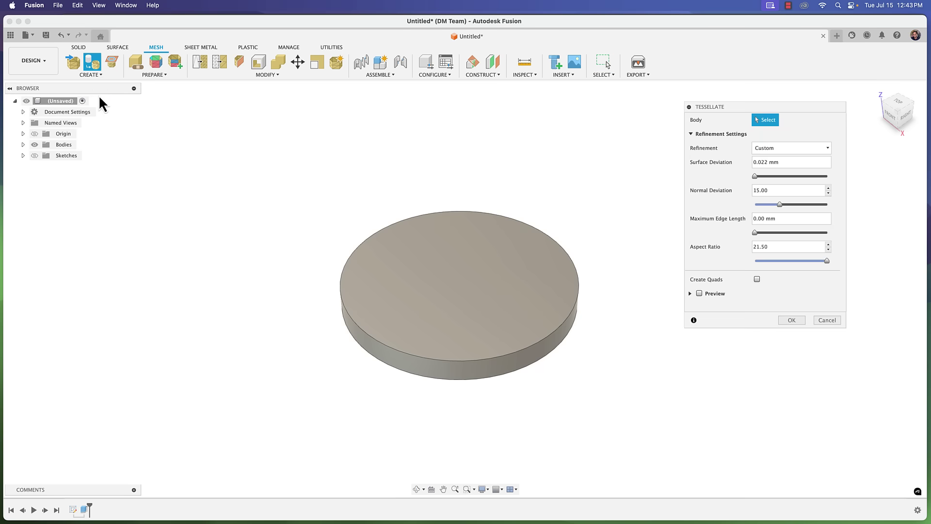
click(473, 268)
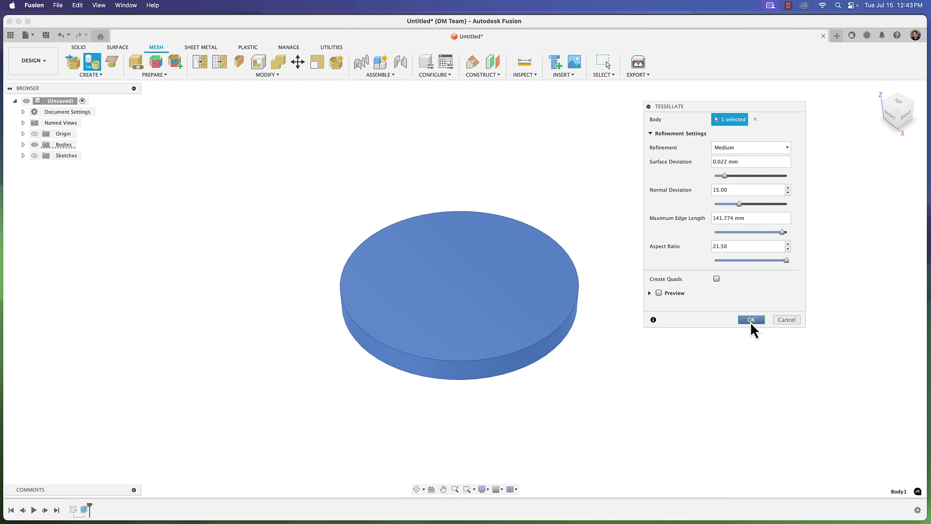
click(751, 319)
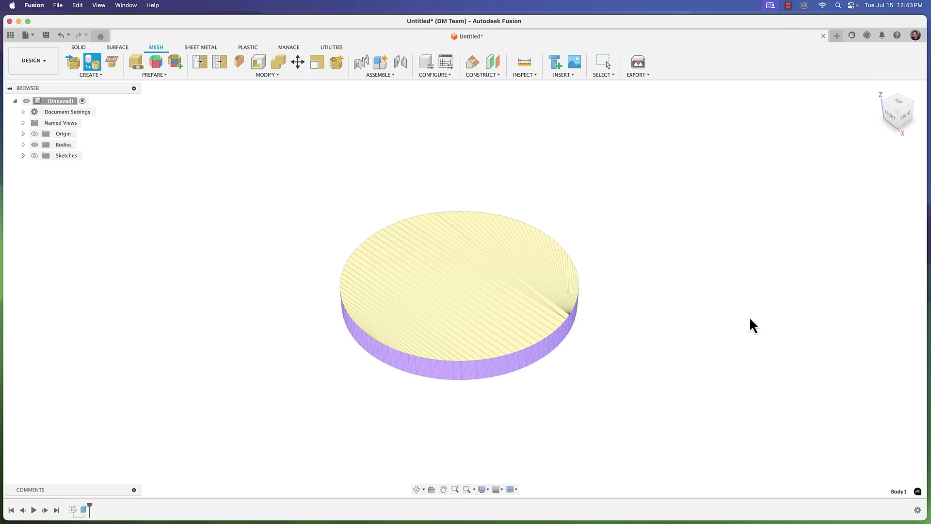
Orbit around the mesh disc to inspect its bottom and top faces.
scroll(453, 333, up, 2)
scroll(453, 333, up, 2)
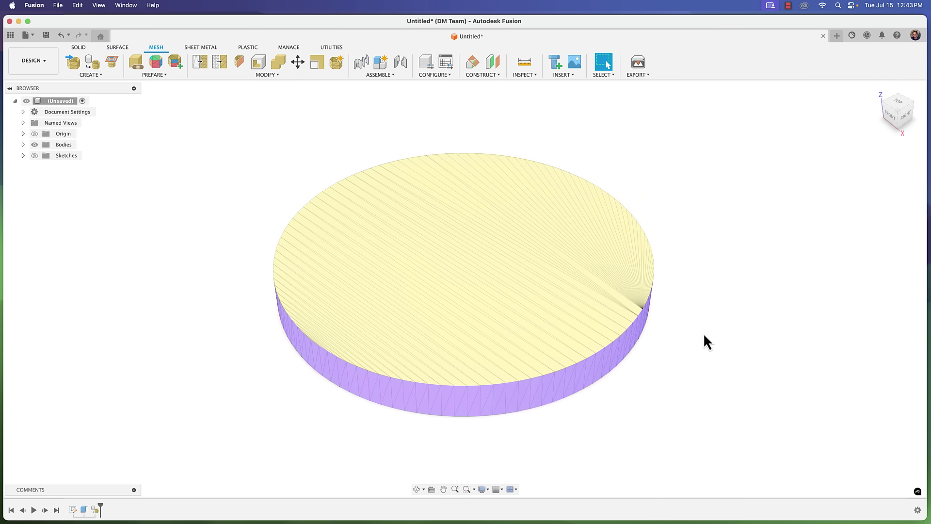
shift+middle_drag(704, 334, 711, 266)
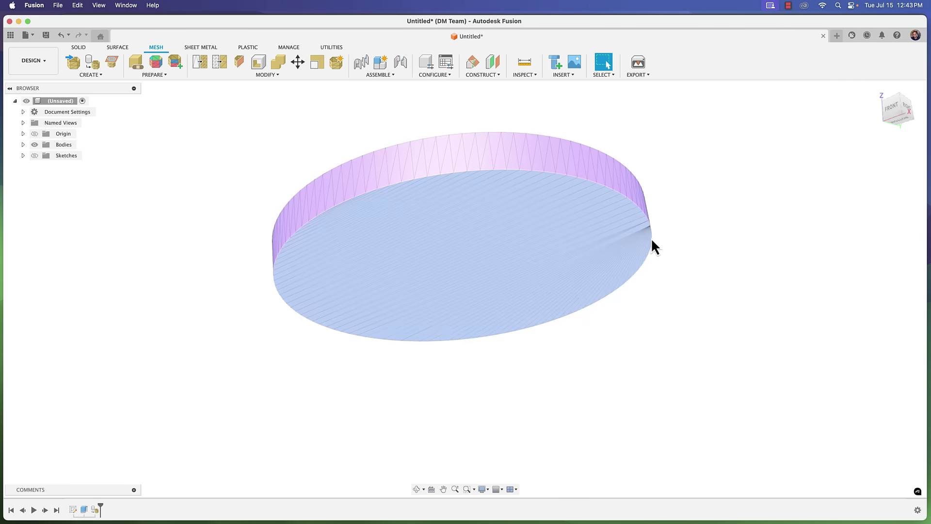
shift+middle_drag(653, 246, 680, 281)
shift+middle_drag(763, 295, 581, 201)
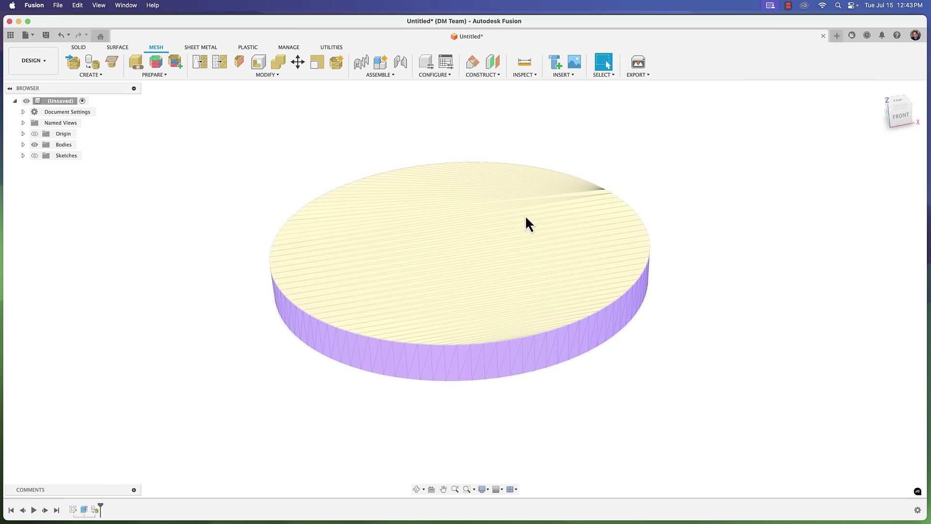
shift+middle_drag(607, 311, 583, 311)
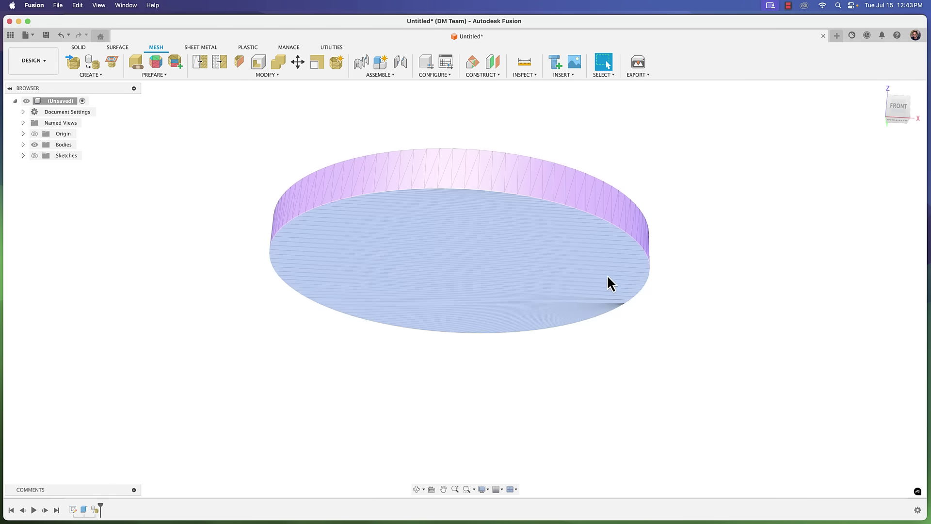
shift+middle_drag(607, 275, 588, 267)
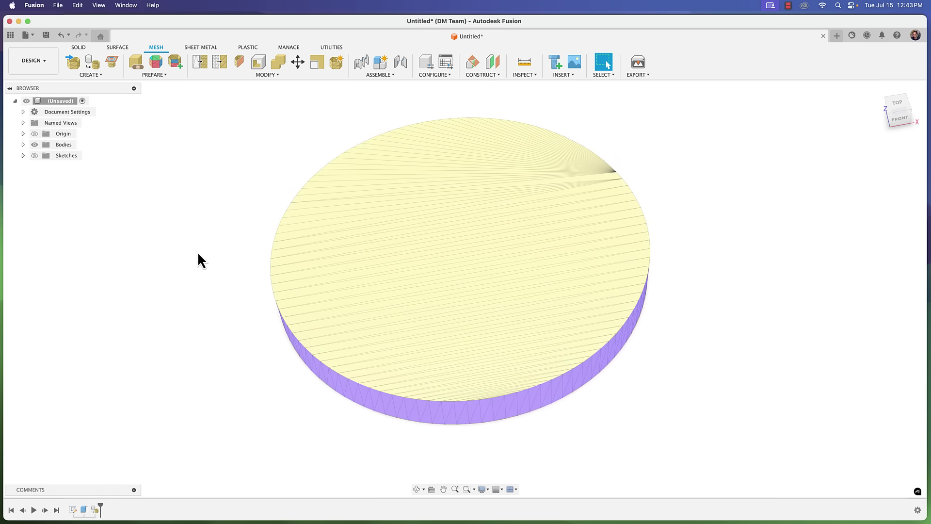
Enter Direct Mesh Editing on the disc and move the Mesh Selection Palette right.
click(253, 74)
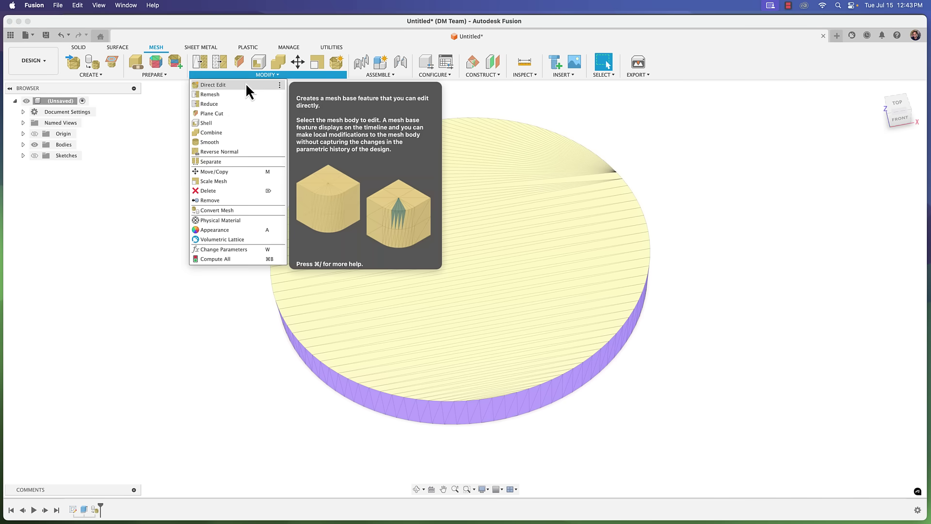
click(246, 86)
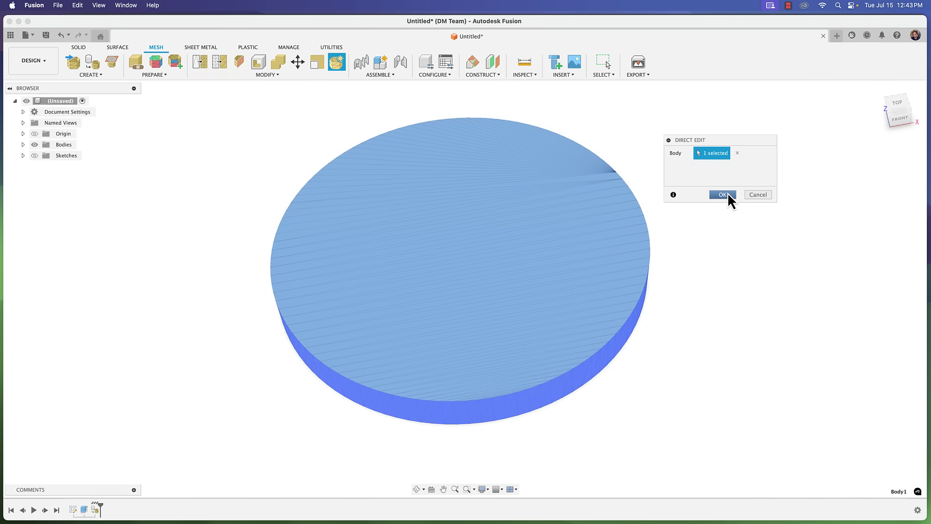
click(727, 193)
drag(776, 124, 685, 106)
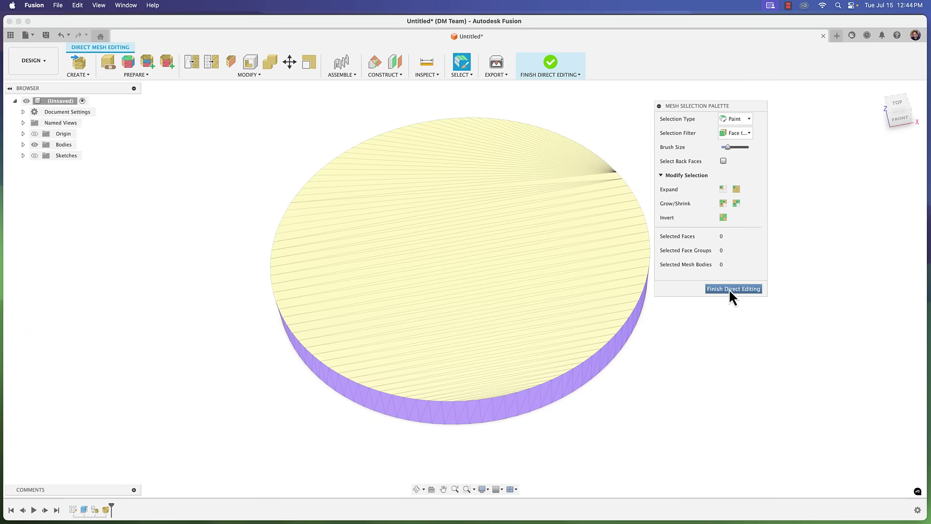
drag(735, 109, 808, 121)
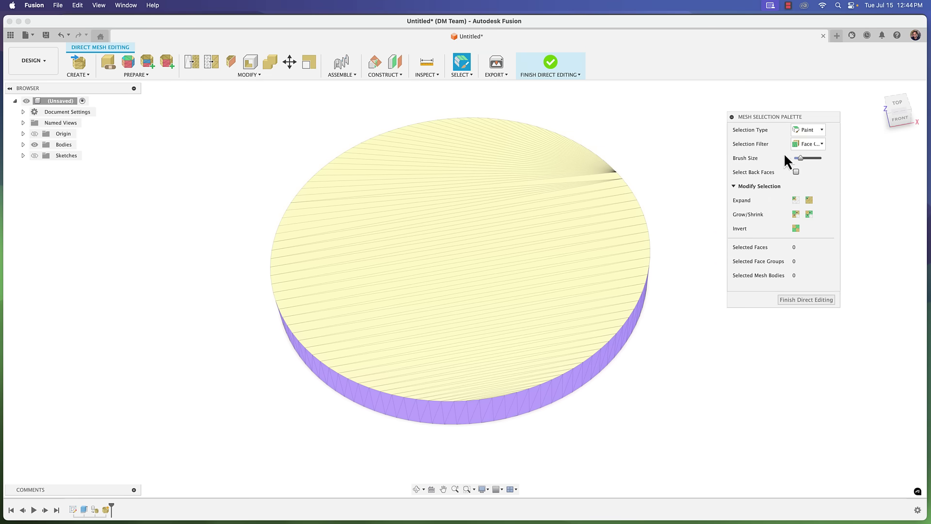
Start Modify > Texture Extrude and reposition its panel and the selection palette.
click(258, 78)
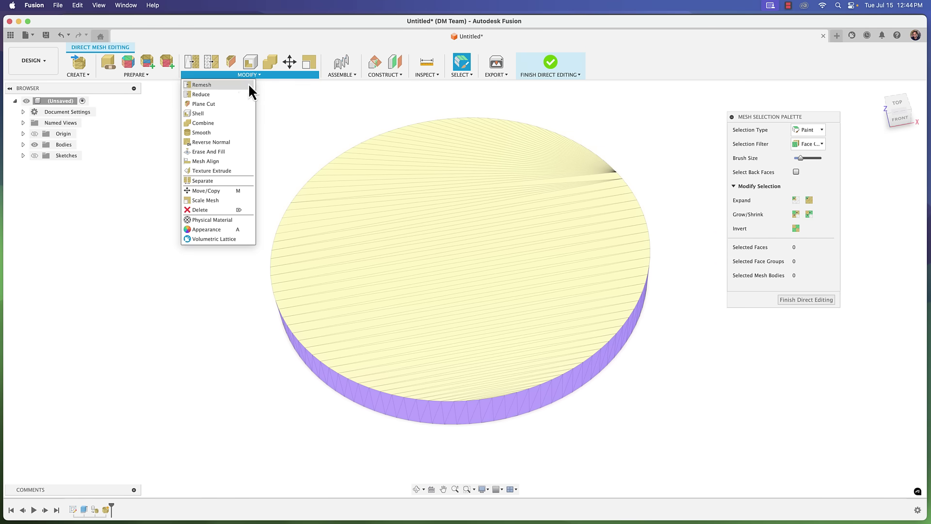
click(213, 174)
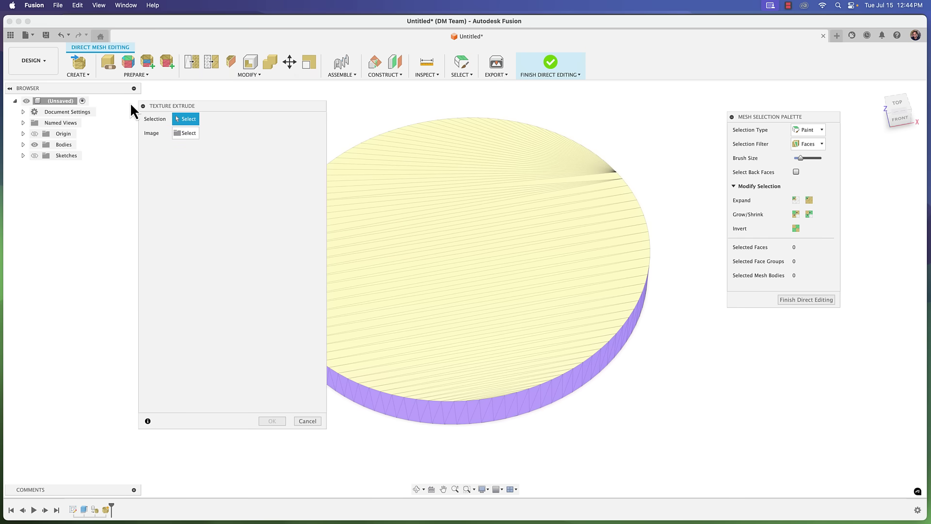
drag(185, 104, 162, 100)
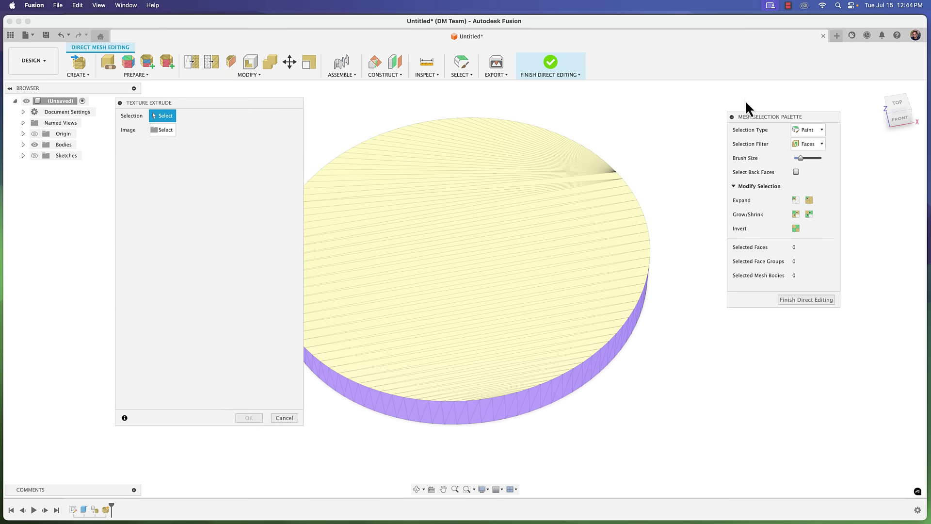
drag(768, 117, 762, 111)
scroll(680, 233, left, 5)
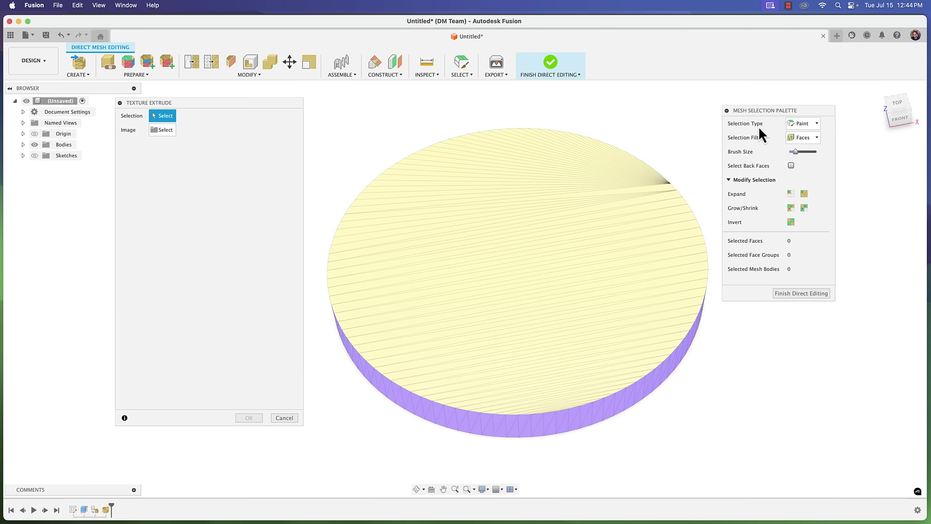
Review the Selection Type and Selection Filter dropdowns, keeping Paint as selection type.
click(808, 124)
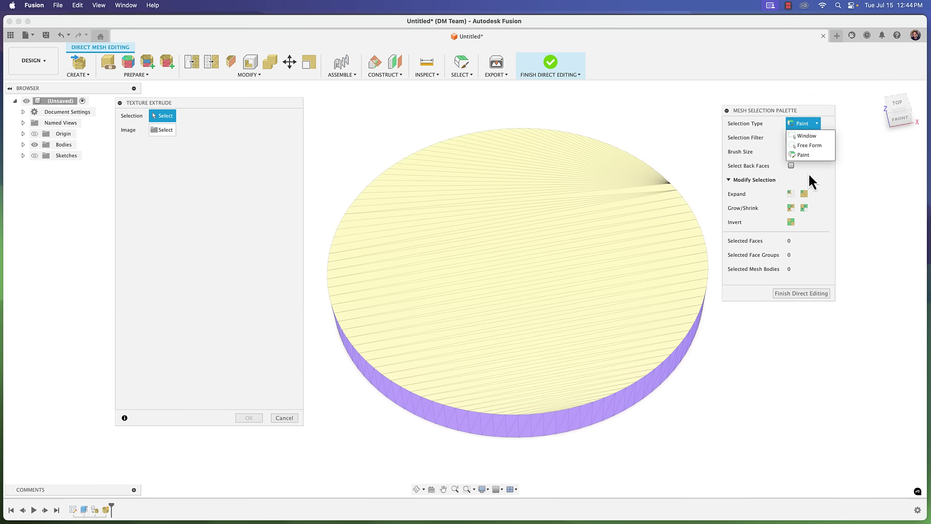
click(809, 173)
click(808, 138)
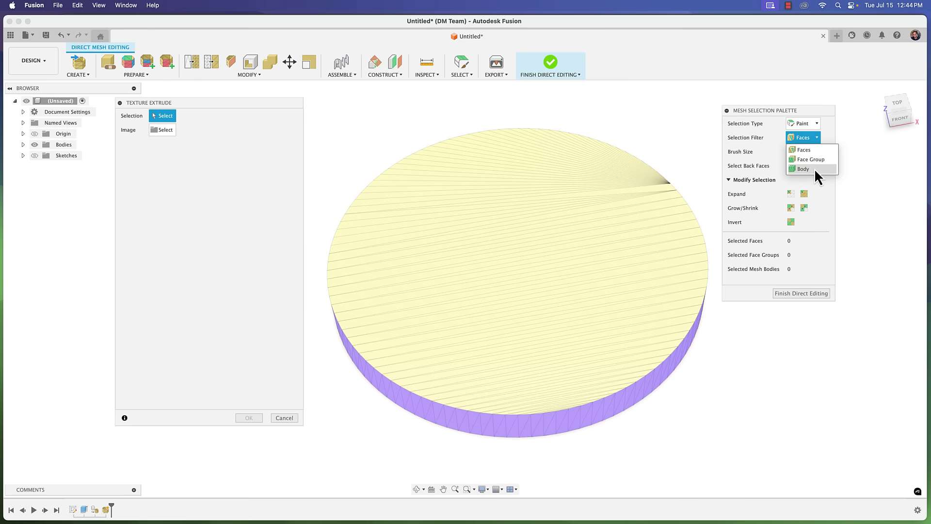
click(818, 182)
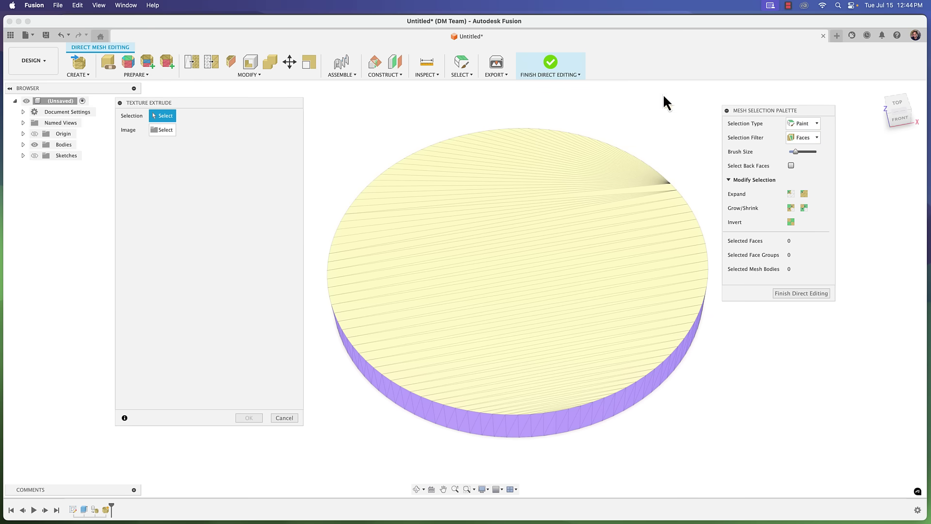
click(815, 128)
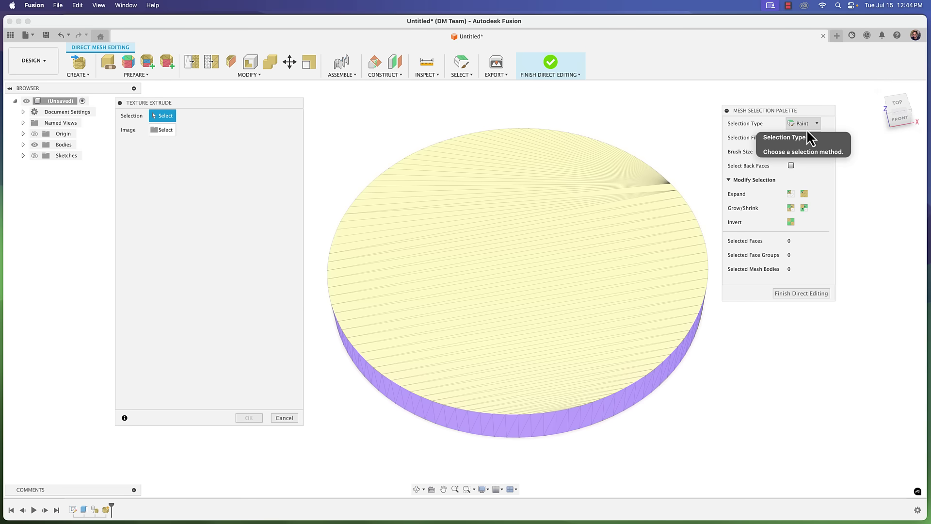
click(787, 122)
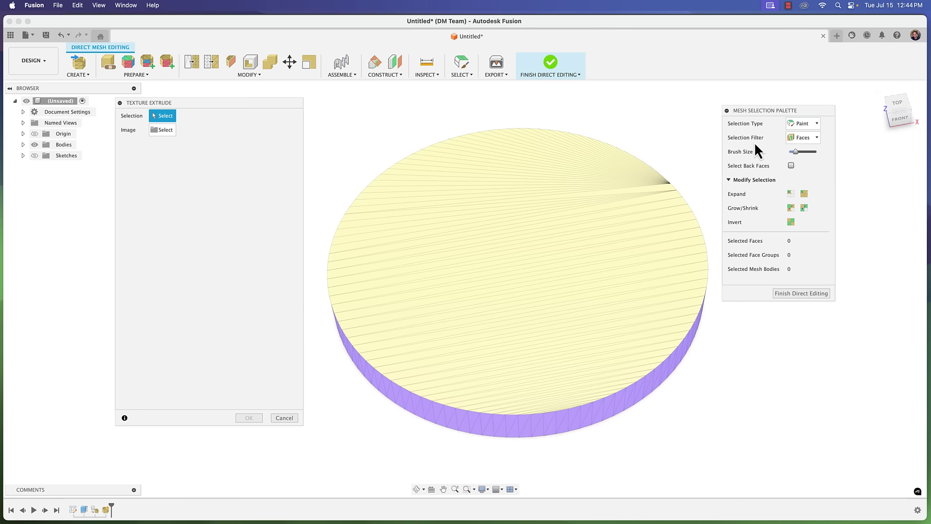
click(810, 139)
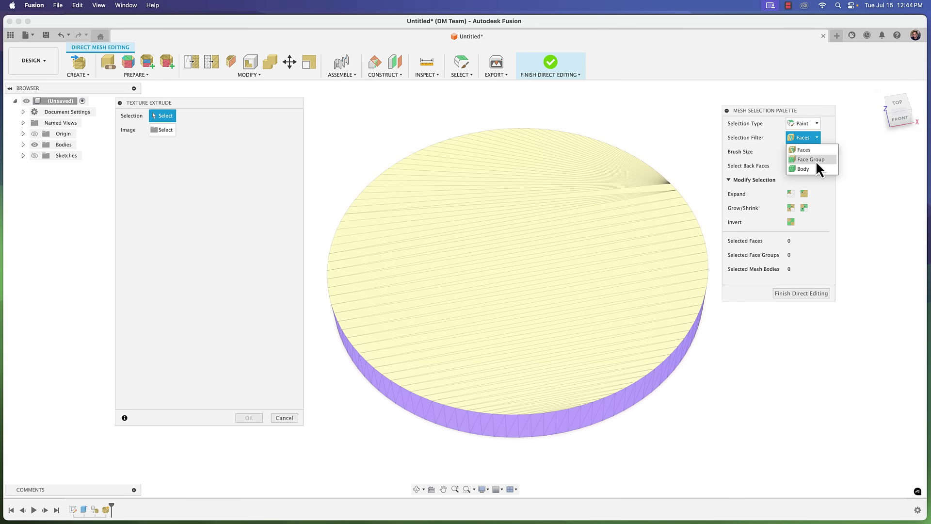
Filter by Face Group and pick the disc's whole top face (about 7849 mm²).
click(816, 162)
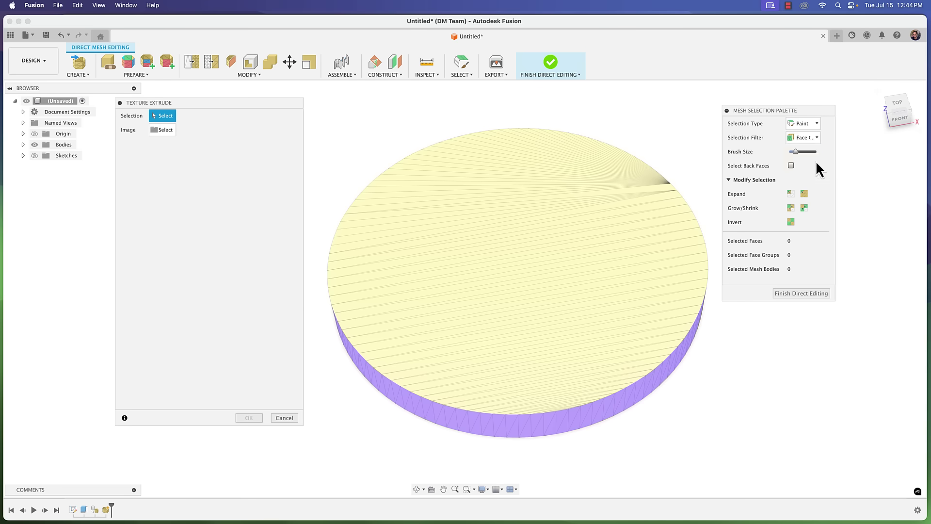
click(563, 265)
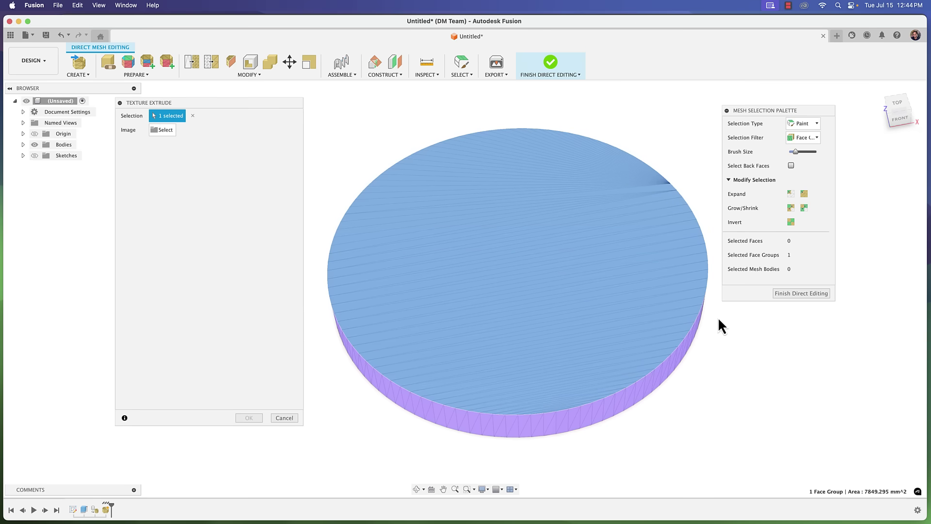
shift+middle_drag(511, 297, 615, 195)
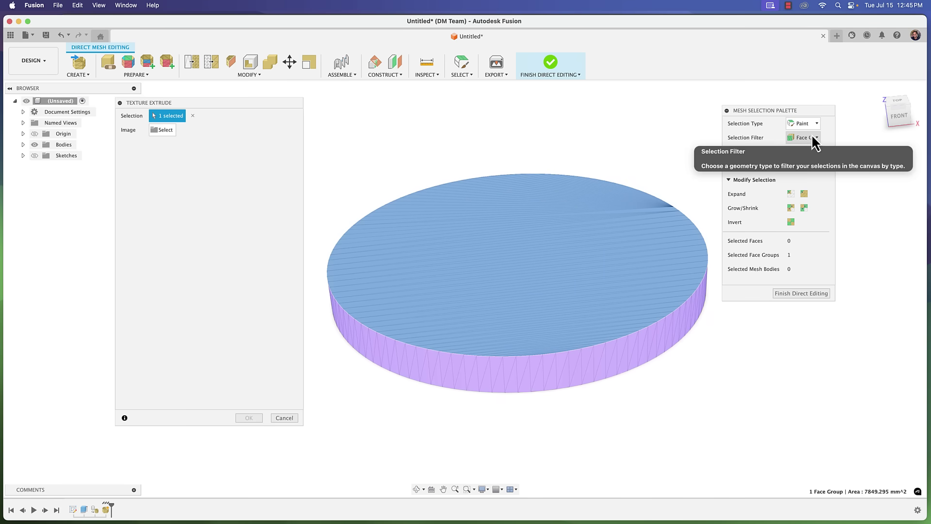
click(813, 136)
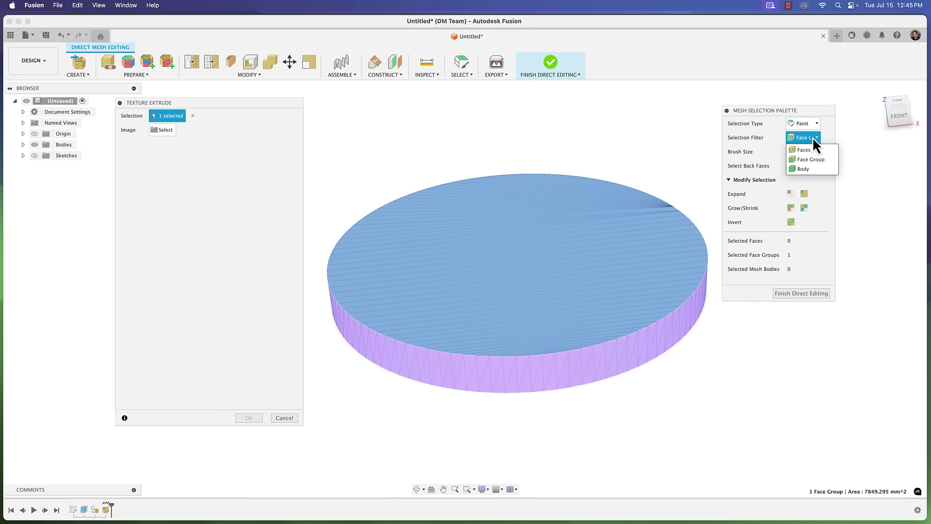
click(802, 159)
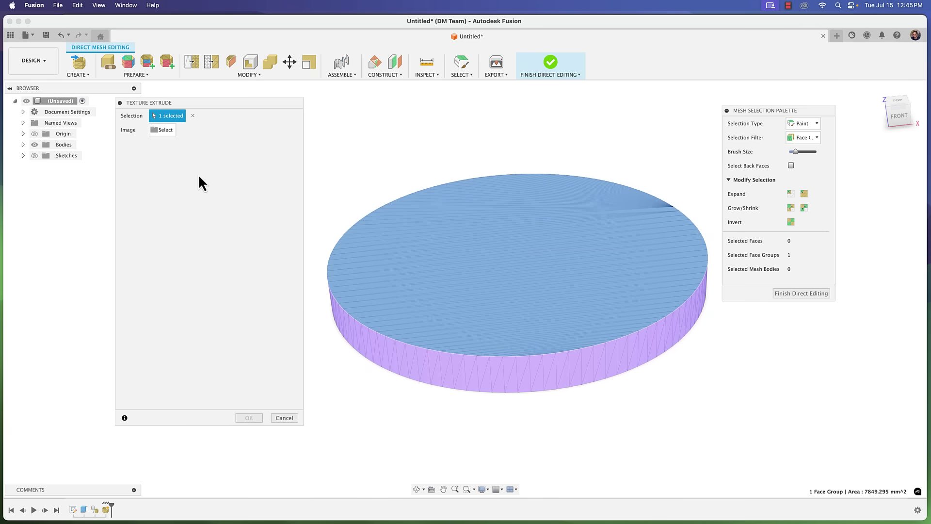
Under Image Select, choose Insert from my computer to browse Desktop screenshots.
click(161, 130)
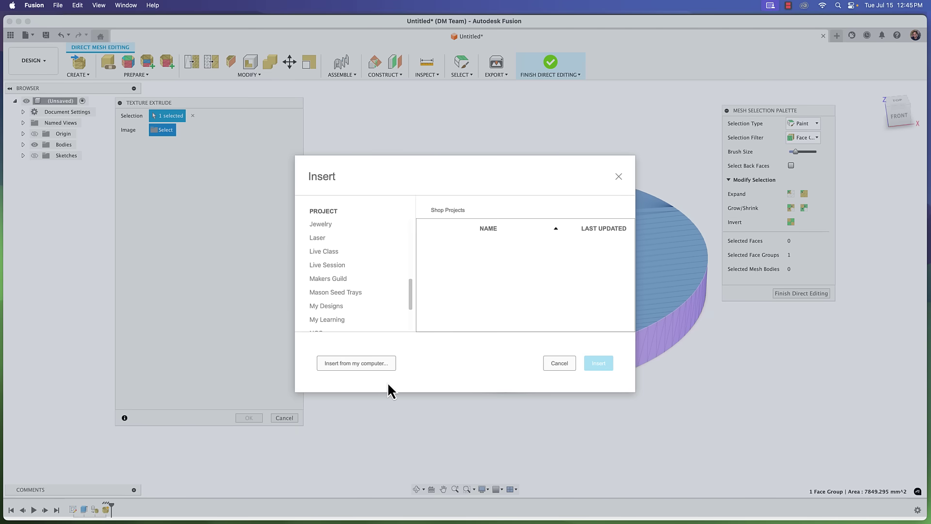
click(388, 369)
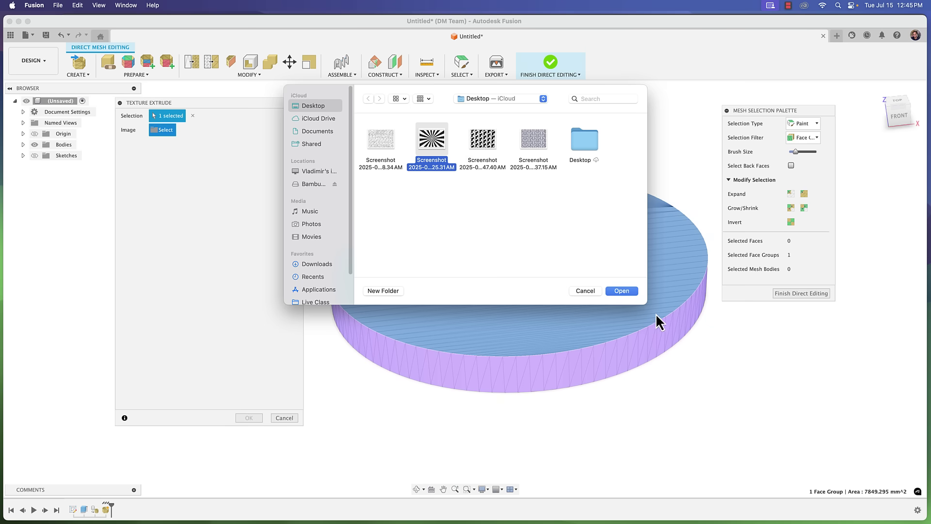
Load the sunburst screenshot, view from TOP, and enlarge it to Scale Plane XY 15.545.
click(622, 291)
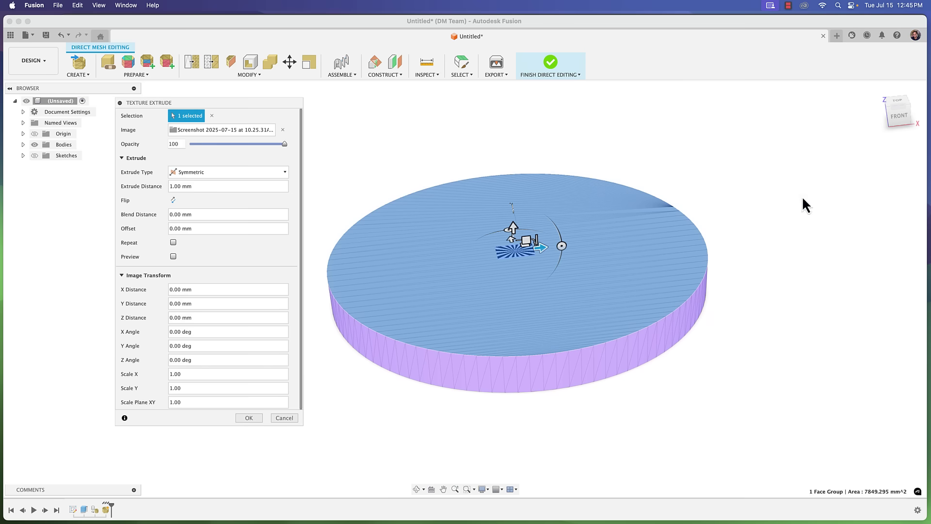
click(895, 103)
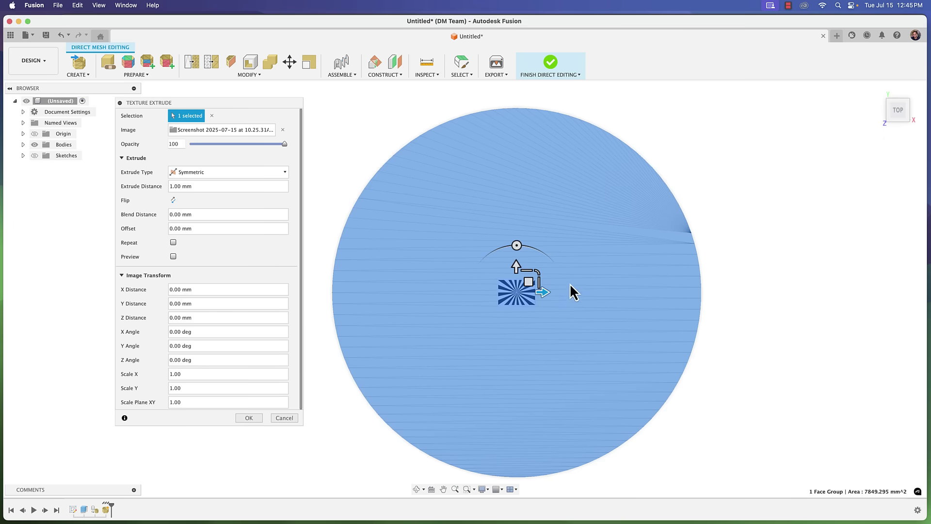
drag(540, 279, 735, 97)
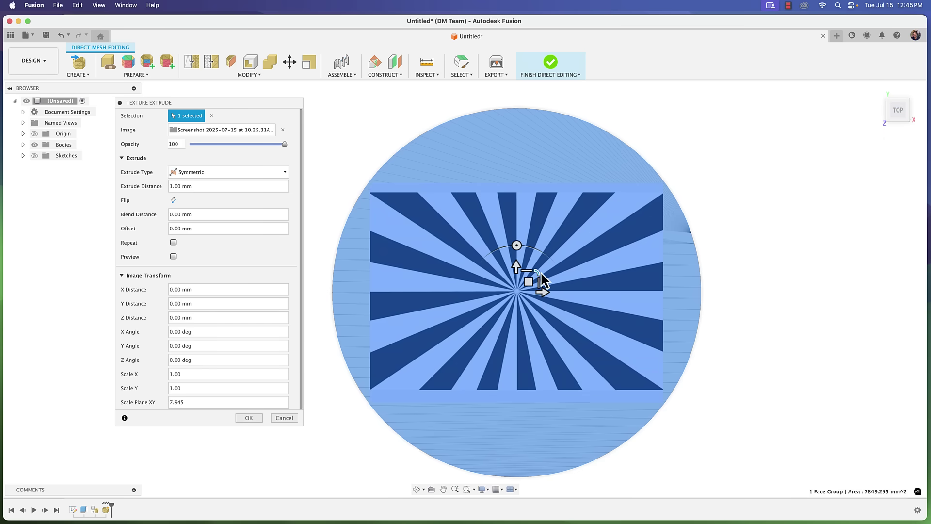
mouse_move(537, 275)
mouse_down()
mouse_move(555, 261)
mouse_move(551, 268)
mouse_up()
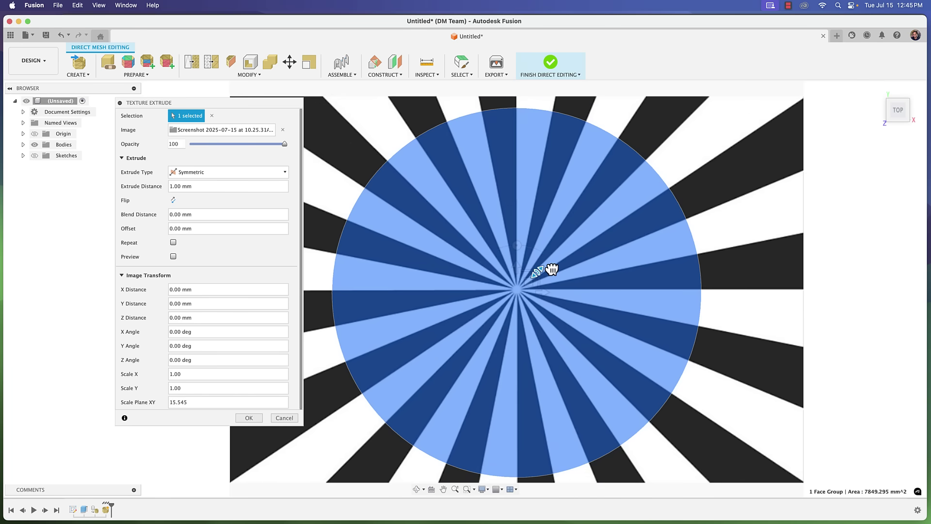
Try different values on the texture image Opacity slider.
drag(147, 103, 135, 107)
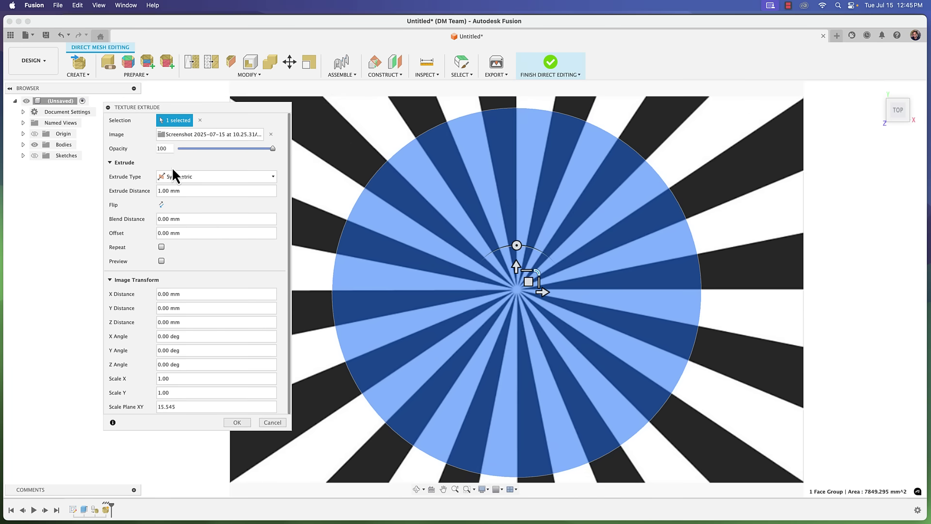
click(231, 149)
click(182, 149)
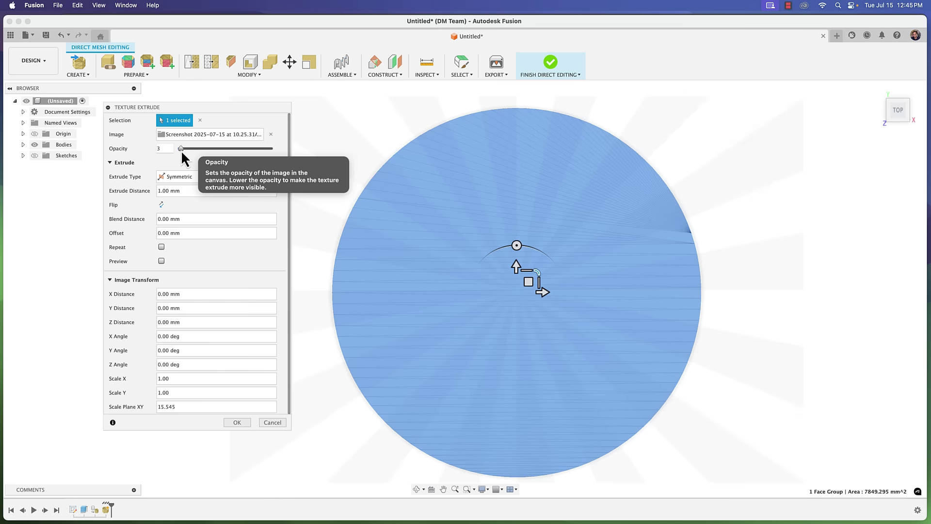
drag(182, 149, 275, 149)
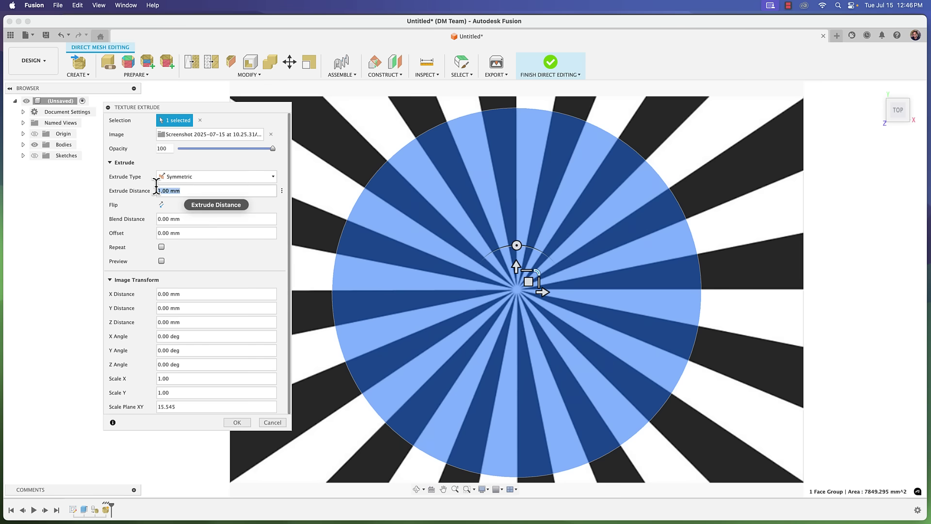
Try Asymmetric extrude type, revert to Symmetric, and set Scale Plane XY to 14.895.
click(196, 178)
click(182, 199)
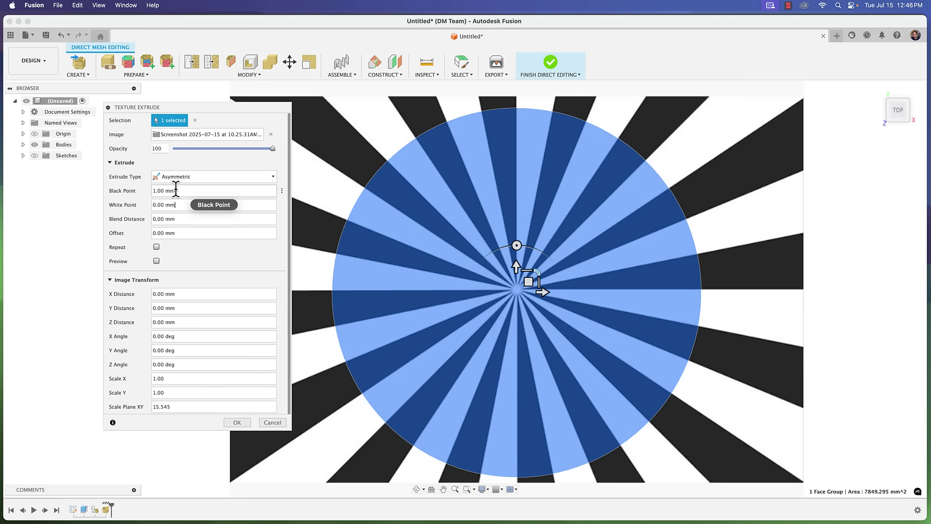
drag(179, 191, 143, 193)
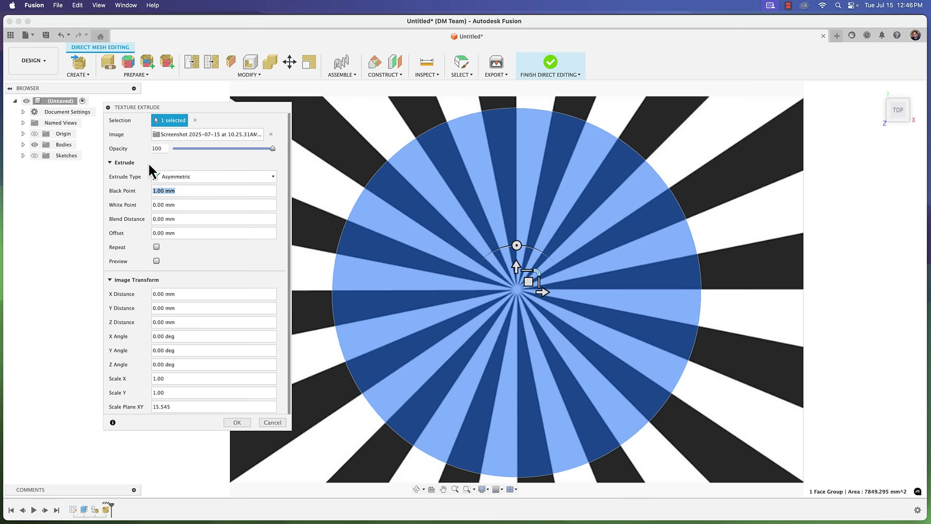
key(Tab)
click(191, 178)
click(191, 188)
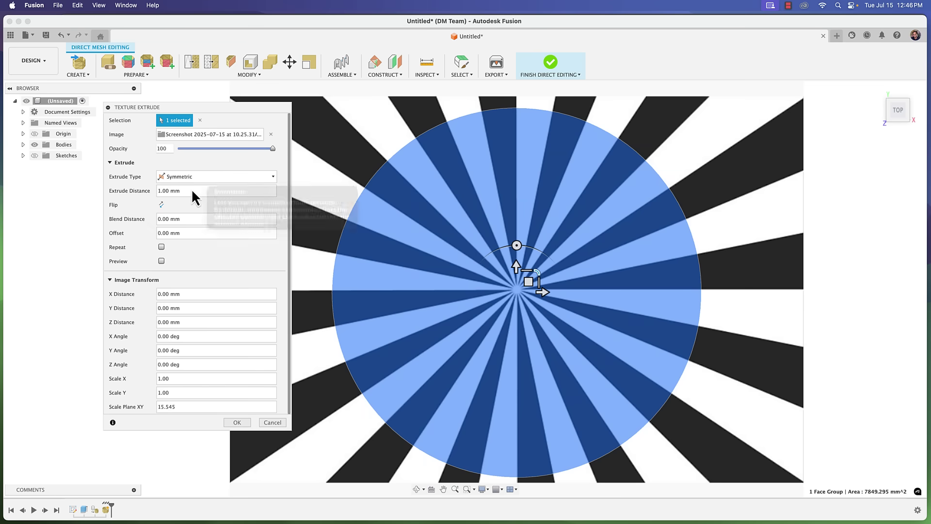
click(173, 231)
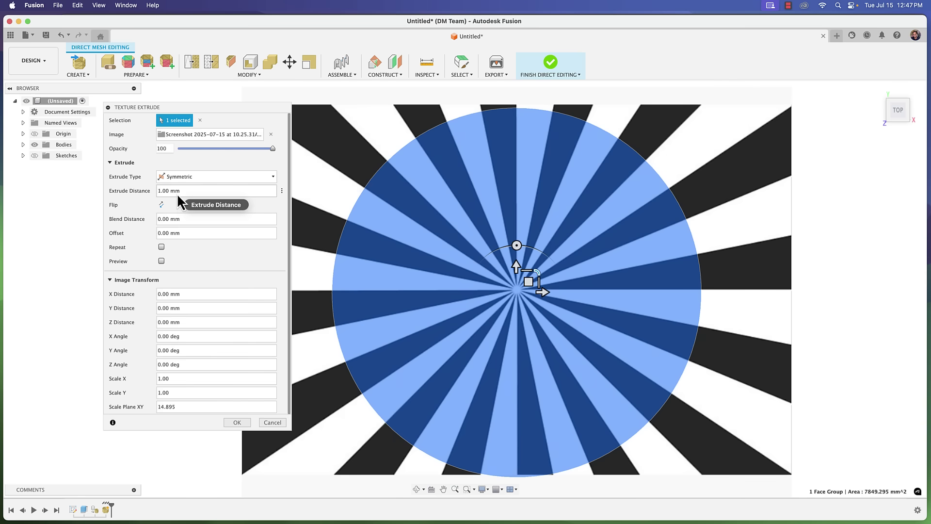
Apply the texture extrude and orbit to inspect the disc's distorted top face group.
click(237, 422)
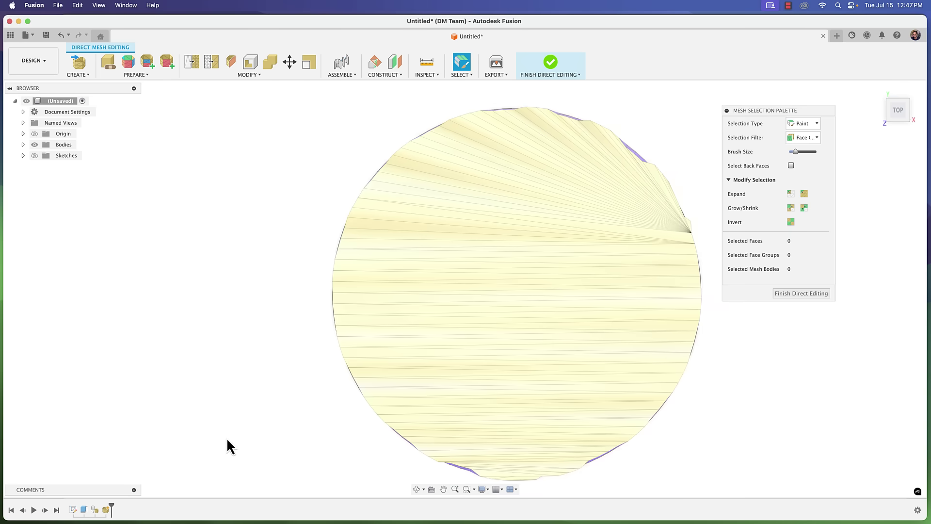
scroll(227, 439, down, 2)
middle_drag(201, 405, 594, 290)
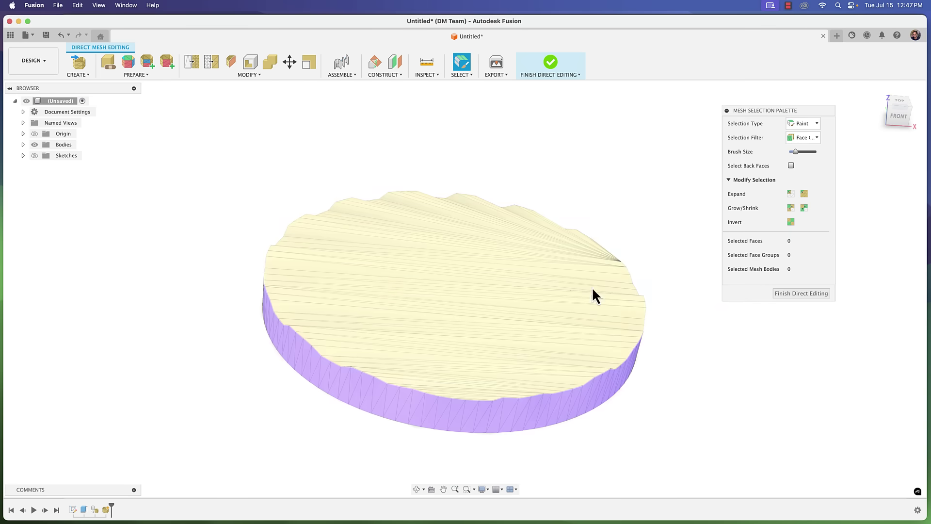
shift+middle_drag(711, 345, 656, 368)
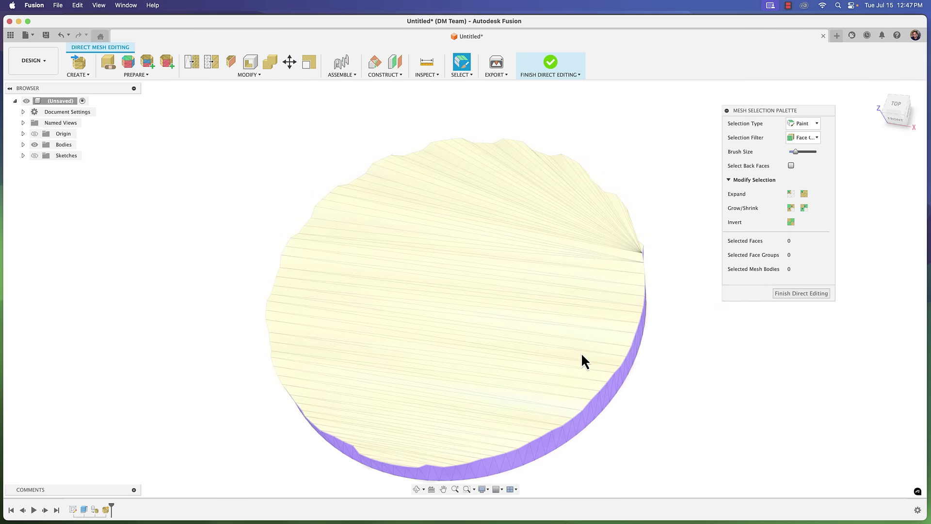
shift+middle_drag(582, 355, 660, 333)
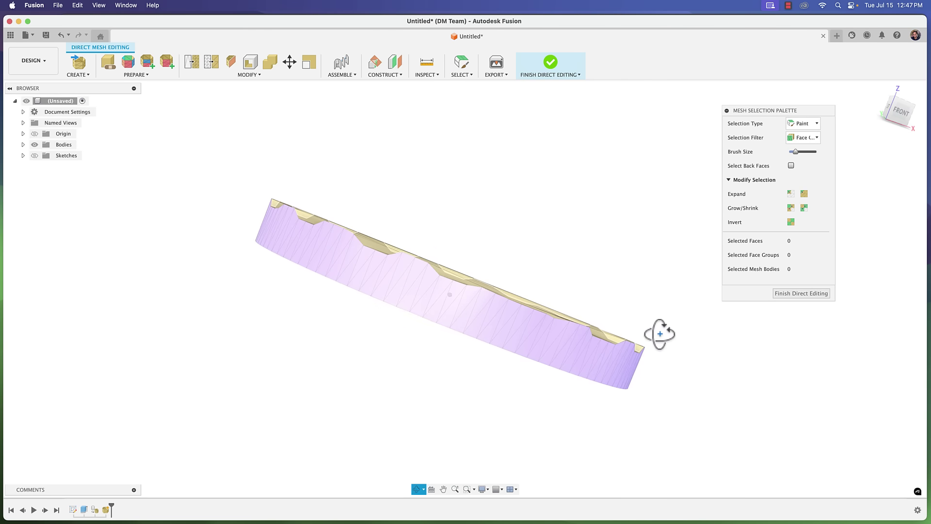
shift+middle_drag(597, 355, 537, 350)
click(536, 342)
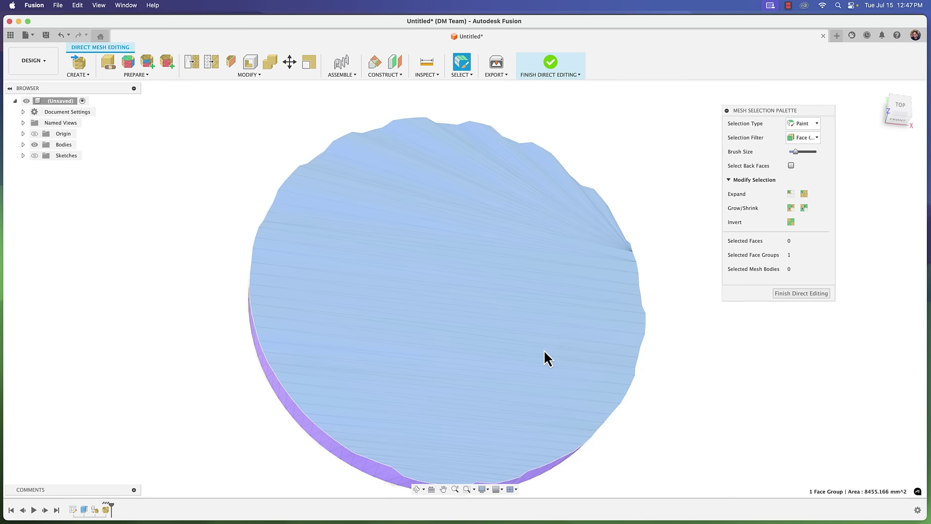
Finish direct editing and check the disc from oblique, edge and straight-down top views.
click(784, 295)
shift+middle_drag(771, 316, 636, 347)
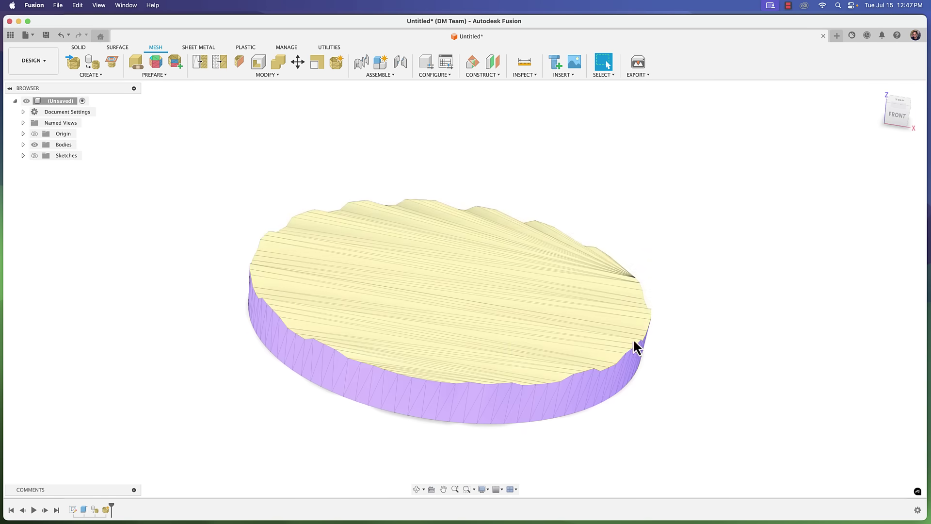
shift+middle_drag(516, 343, 423, 439)
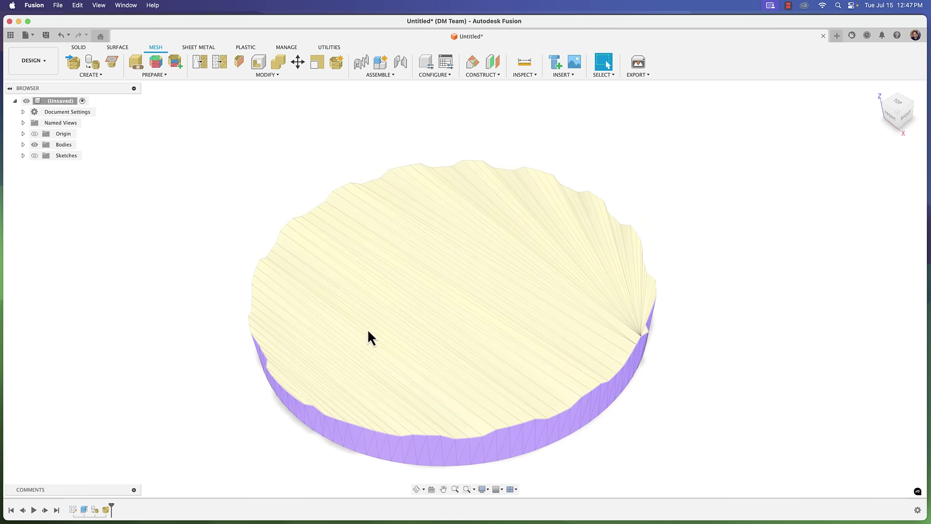
shift+middle_drag(715, 191, 727, 158)
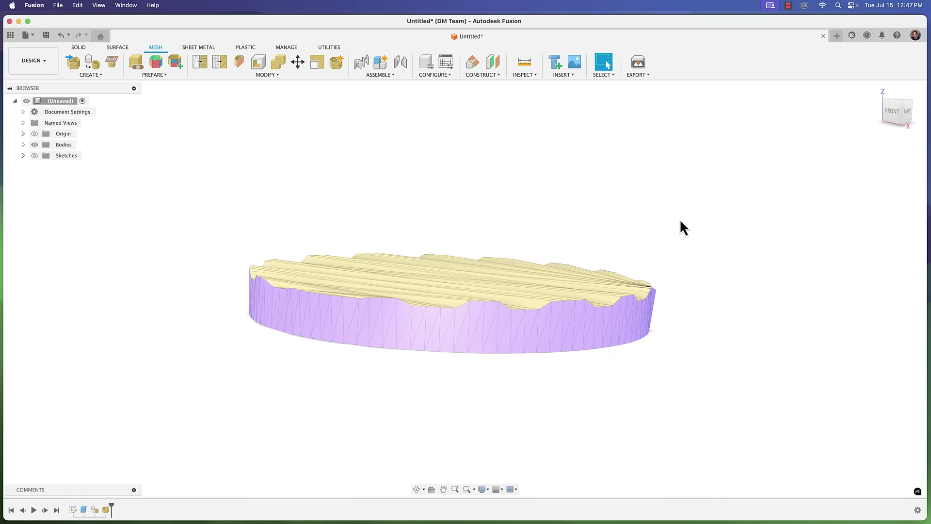
shift+middle_drag(681, 222, 790, 204)
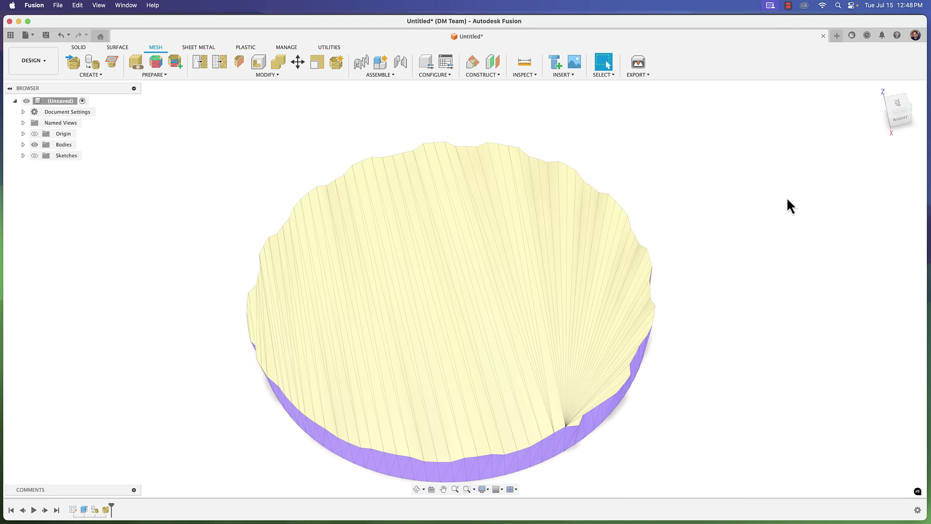
click(898, 105)
click(909, 95)
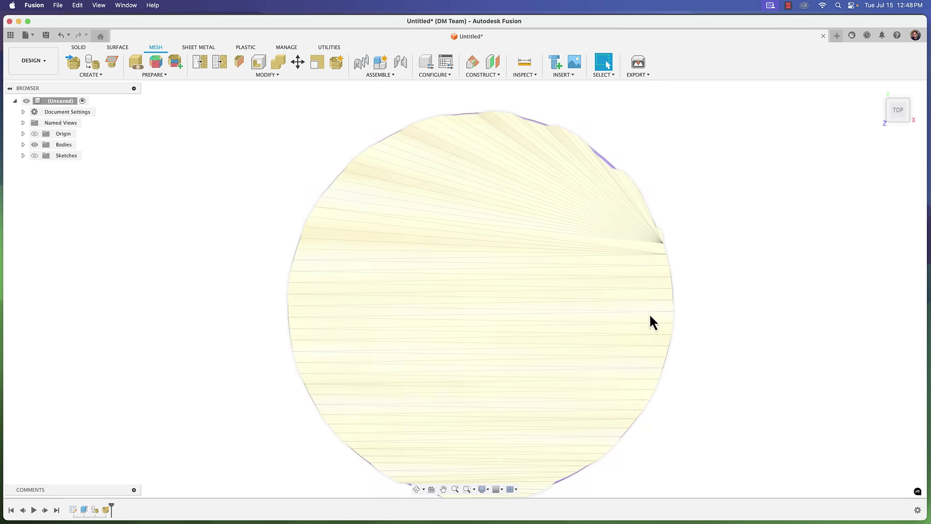
shift+middle_drag(722, 279, 645, 347)
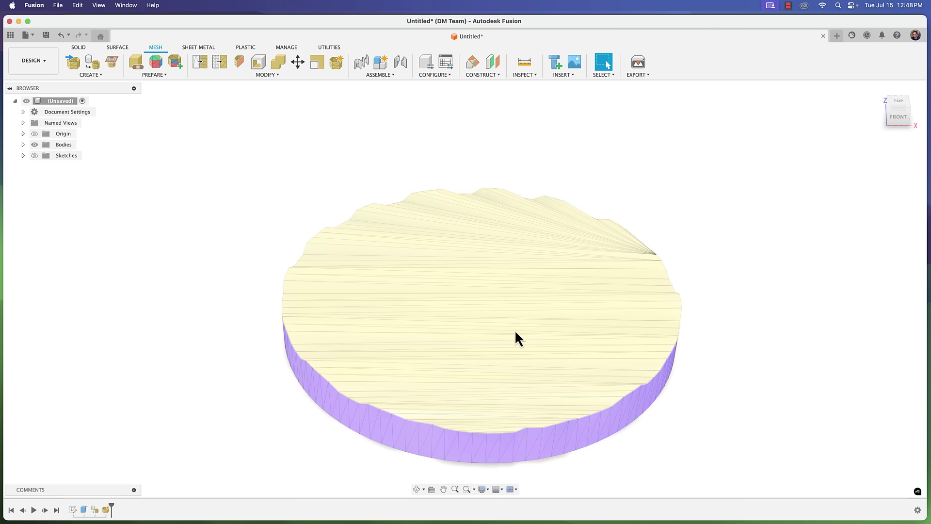
scroll(505, 336, down, 2)
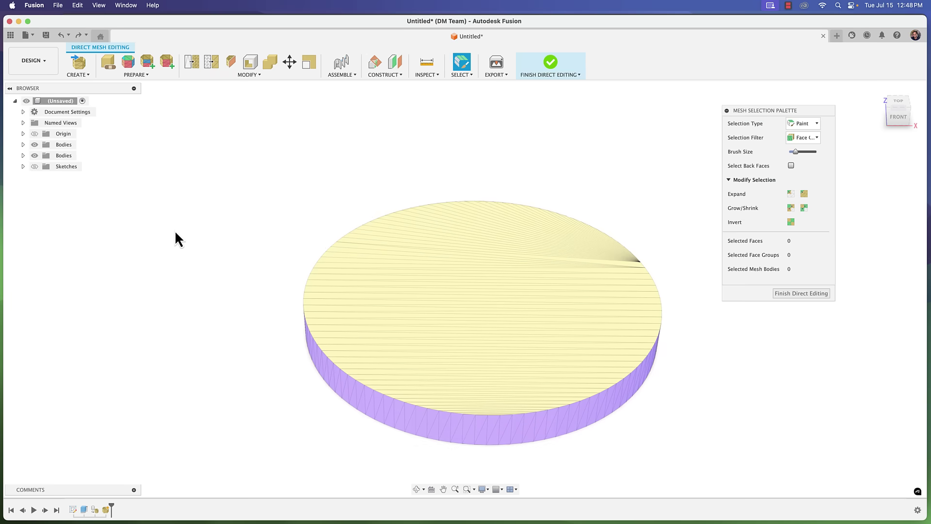
Leave direct editing and start Tessellate on the disc body at Medium refinement, 141.774 mm edges.
click(800, 293)
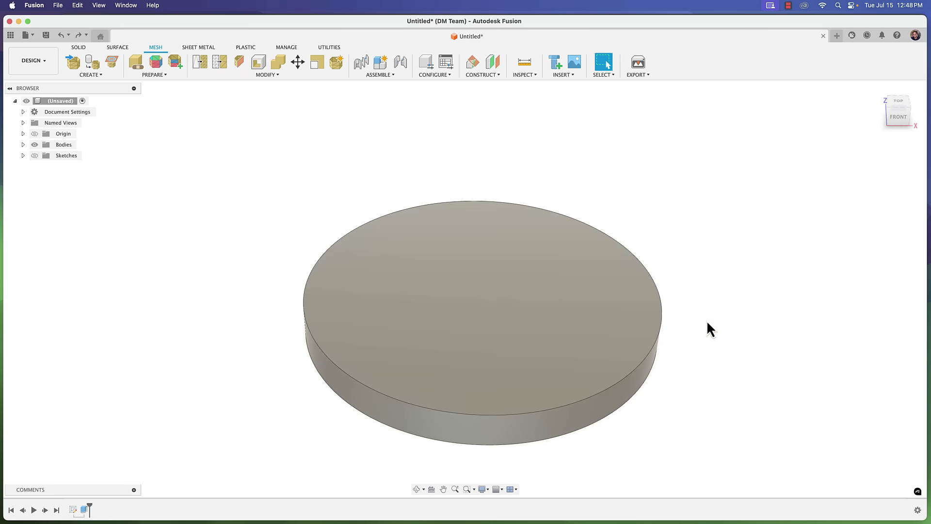
click(595, 312)
key(Escape)
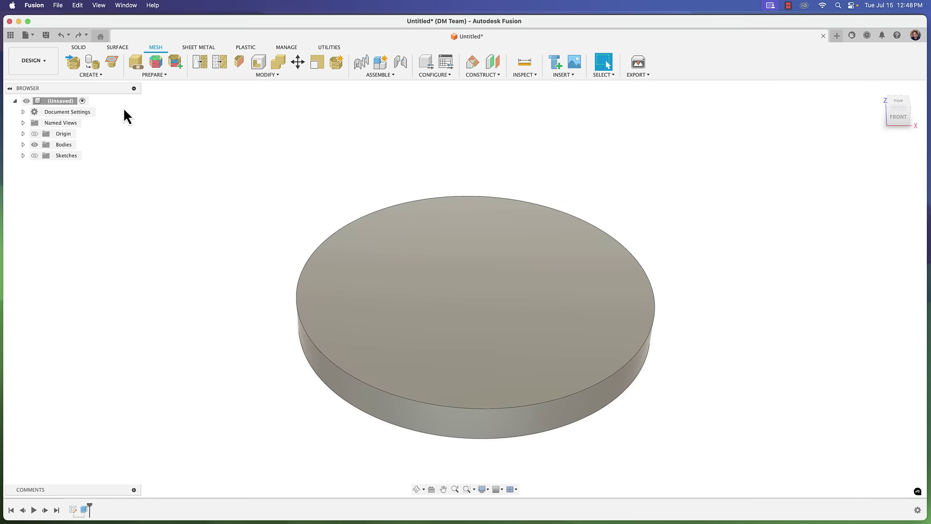
click(99, 75)
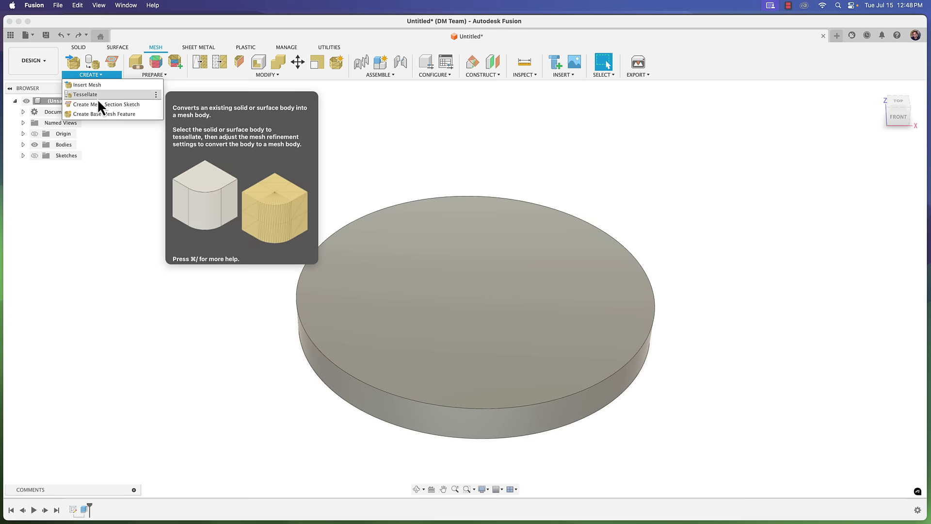
click(97, 97)
middle_drag(585, 272, 517, 268)
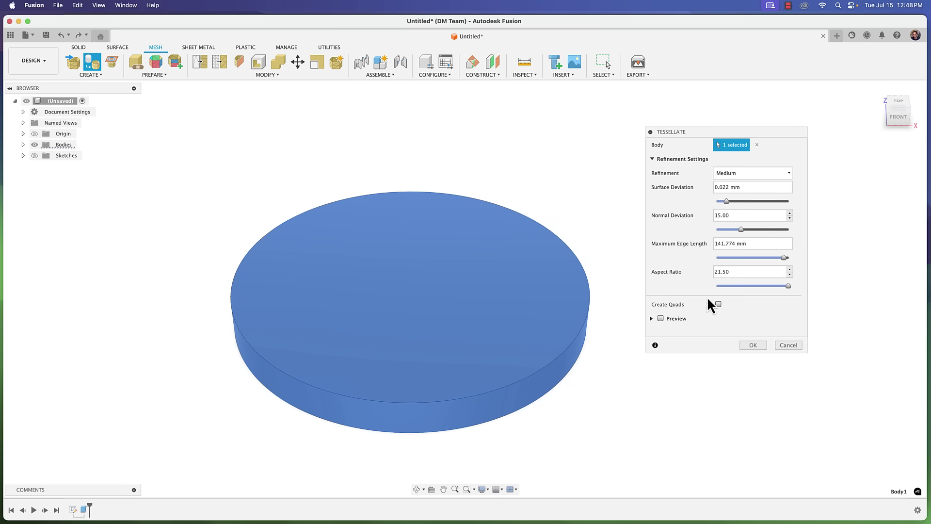
Turn on the Tessellate preview and try maximum edge lengths of 100, 50 and 10.
click(660, 318)
scroll(379, 311, up, 3)
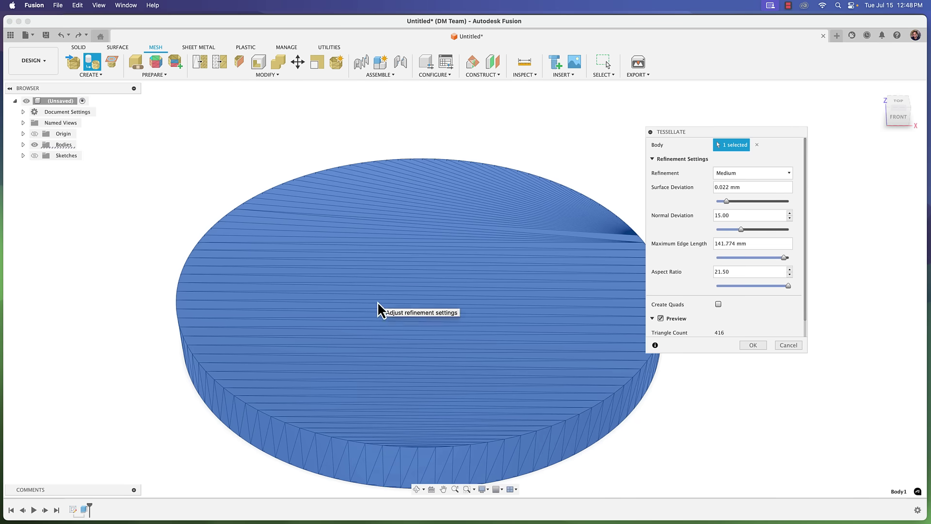
middle_drag(407, 306, 491, 305)
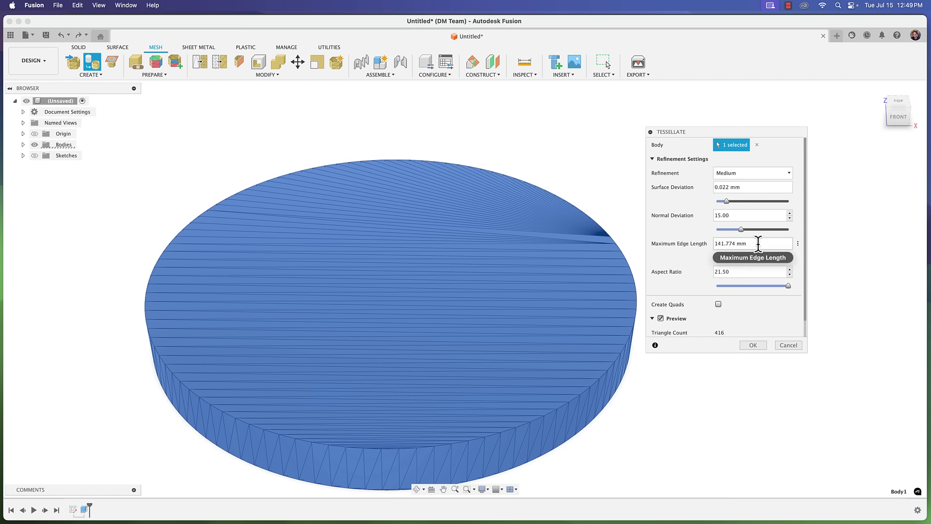
drag(761, 245, 711, 247)
text(1)
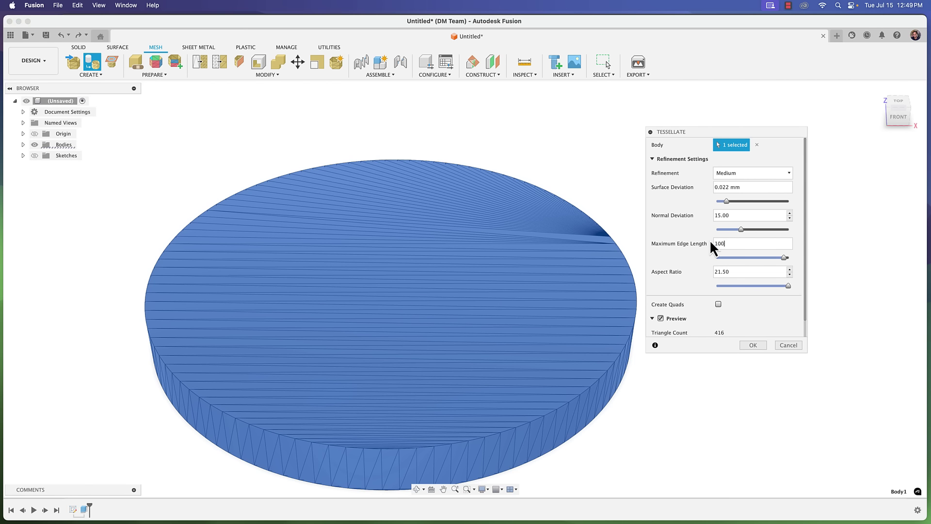
text(00)
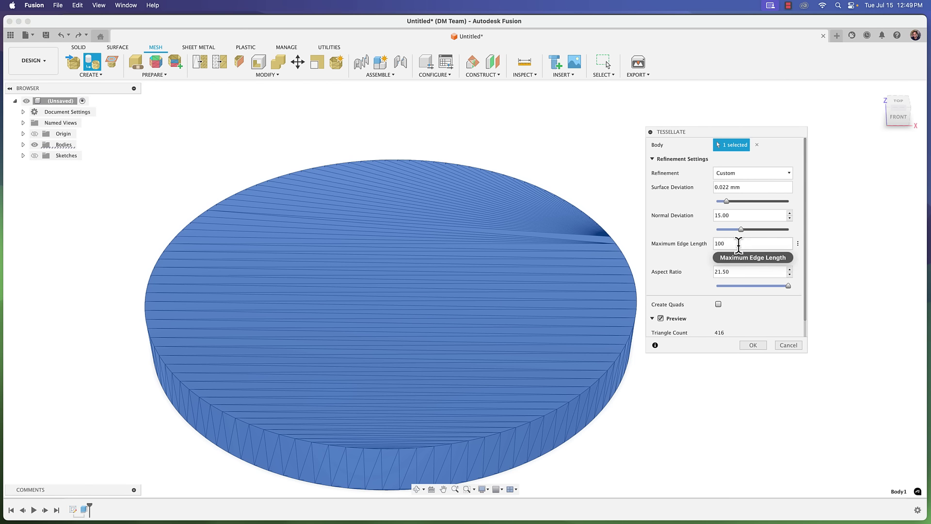
key(Return)
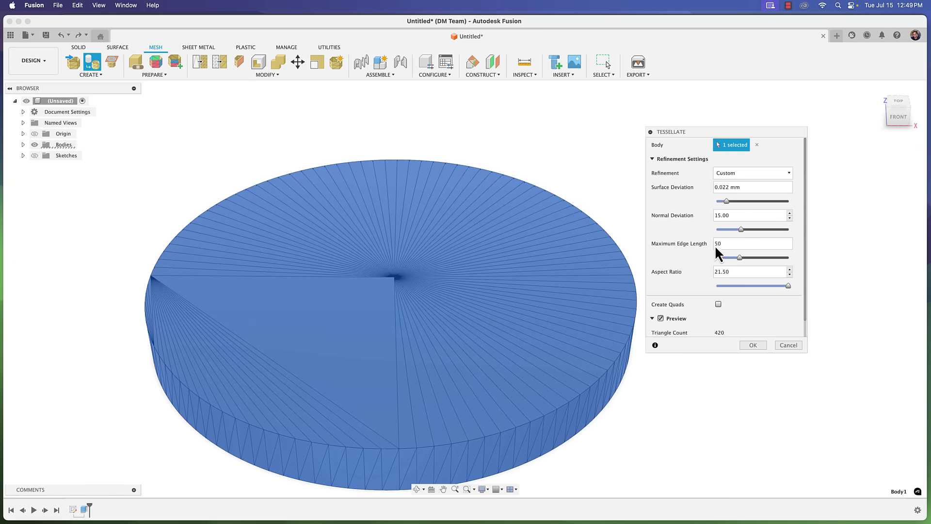
key(Return)
text(10)
key(Return)
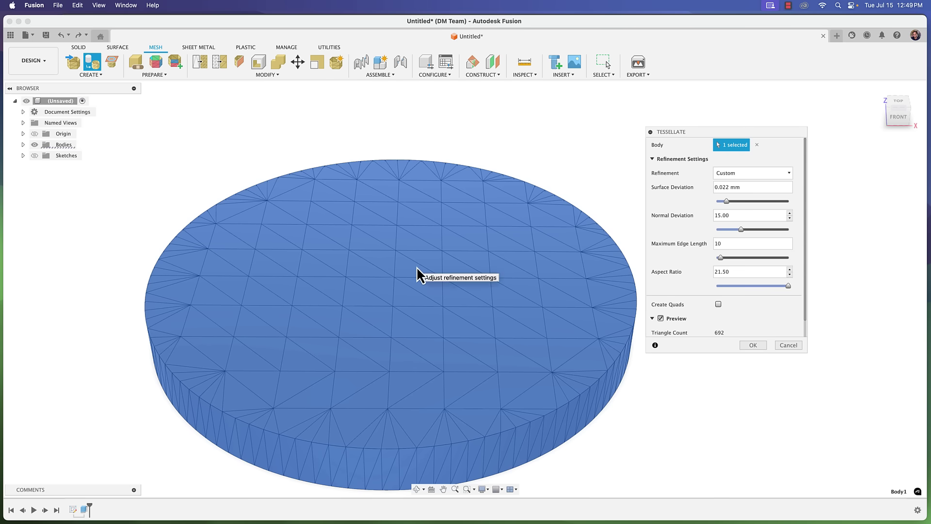
Lower the maximum edge length to 5, then 0.5, and reselect it to set 1.
double_click(718, 243)
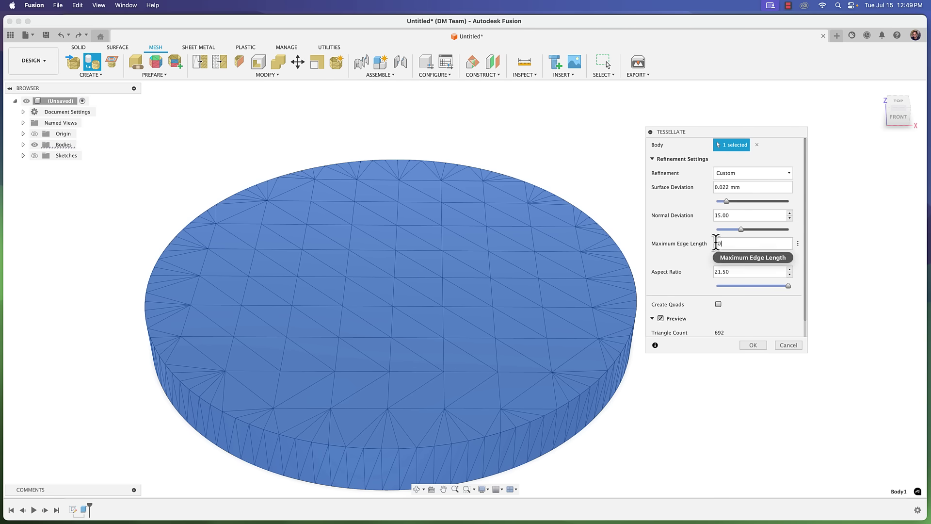
text(5)
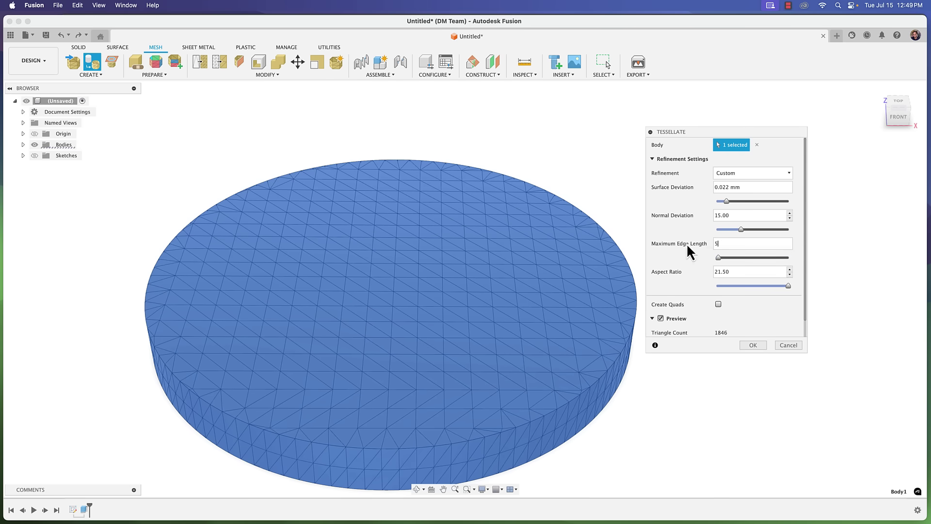
key(Return)
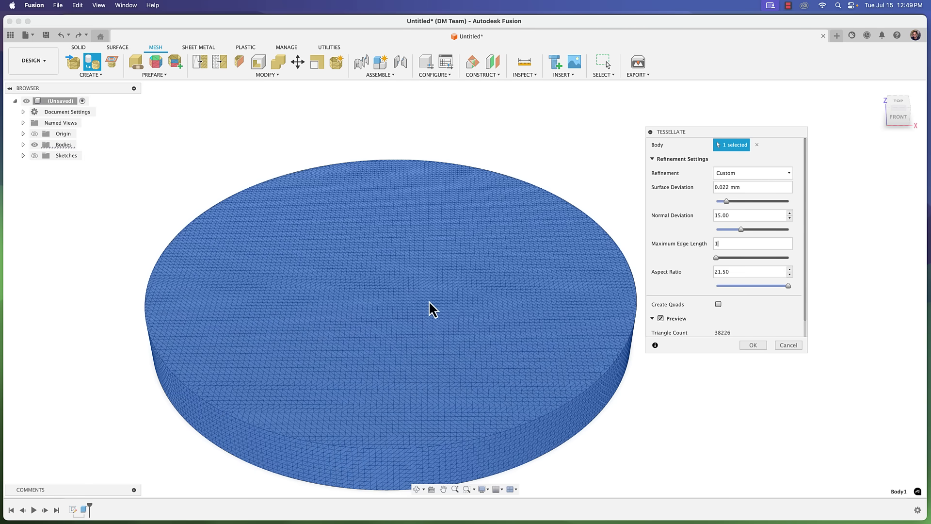
scroll(466, 301, up, 2)
double_click(721, 244)
text(0.5)
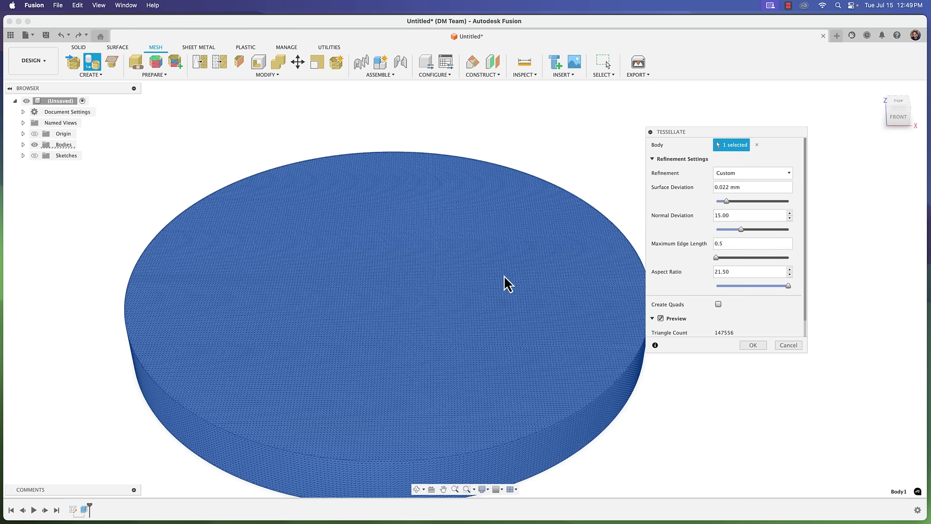
shift+middle_drag(427, 279, 416, 275)
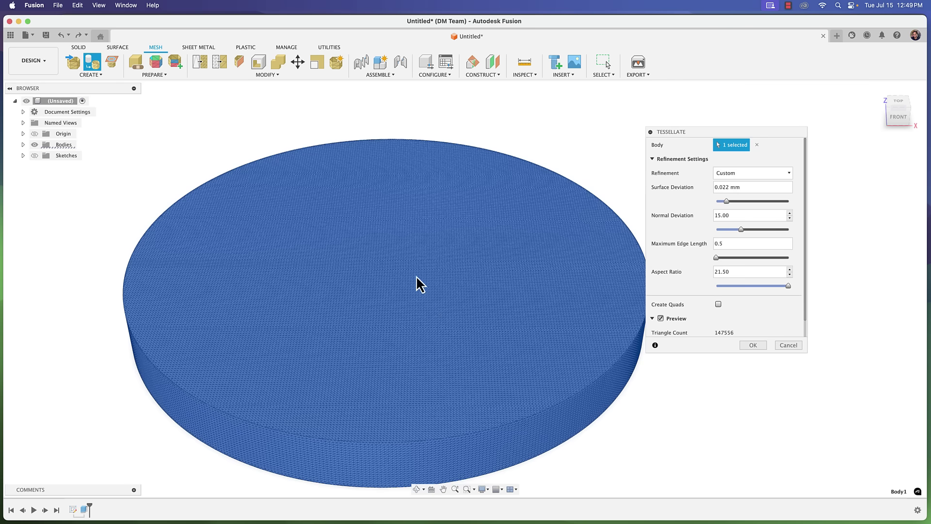
click(728, 243)
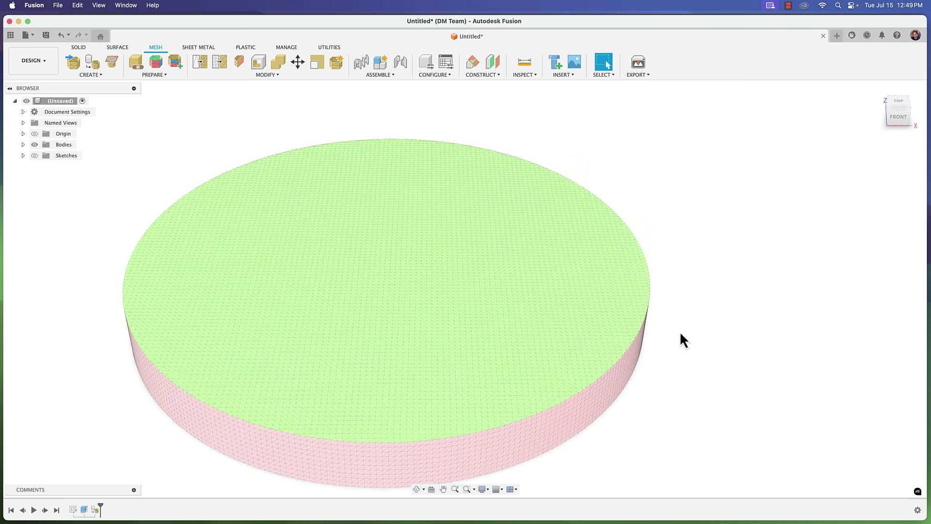
Enter direct mesh editing on the tessellated disc.
click(271, 75)
click(265, 85)
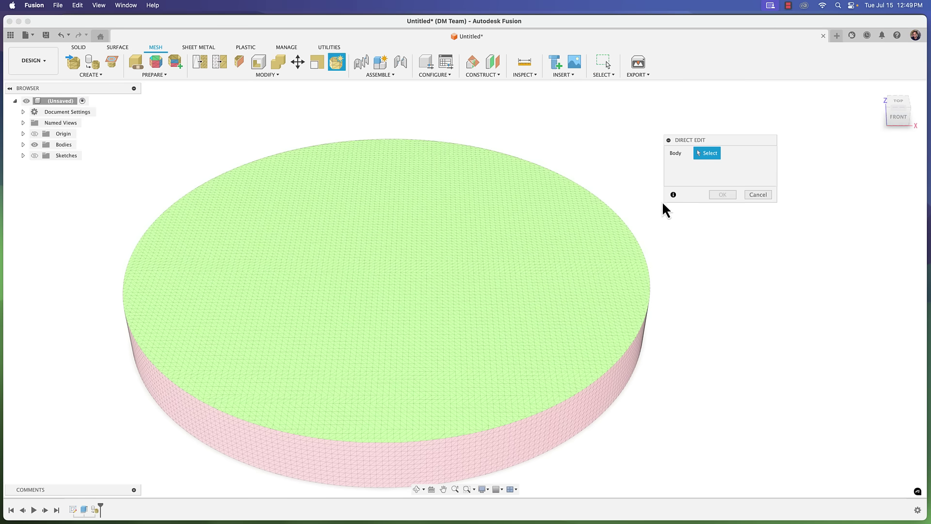
click(607, 233)
click(726, 194)
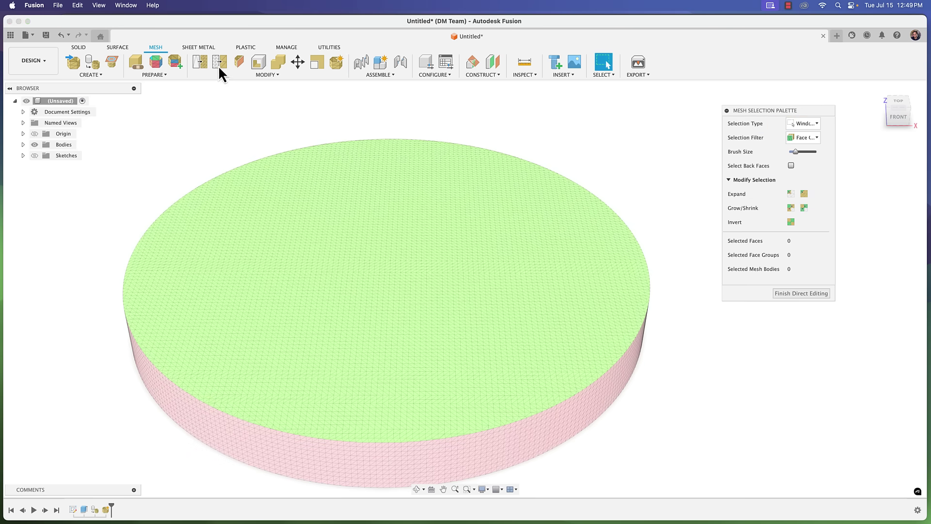
Start a Texture Extrude with the Face Group filter and select the cylinder's top face.
click(257, 75)
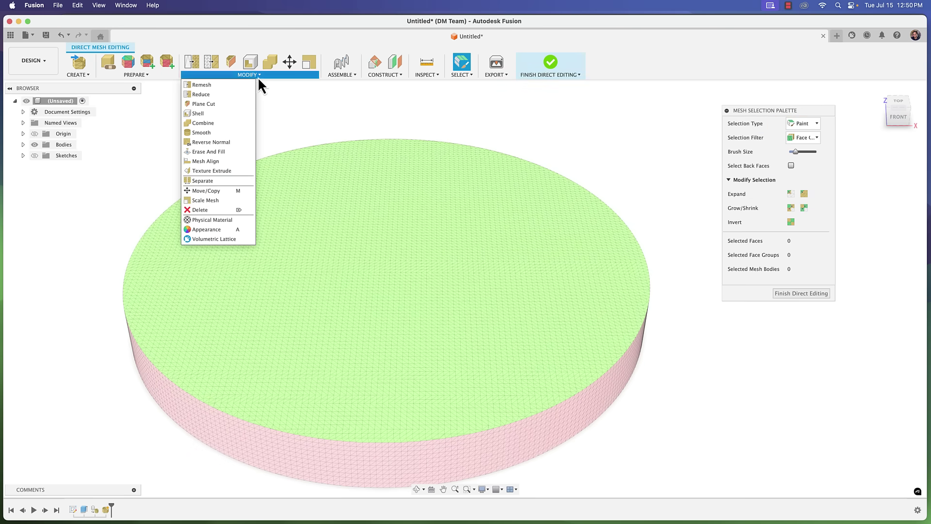
click(217, 170)
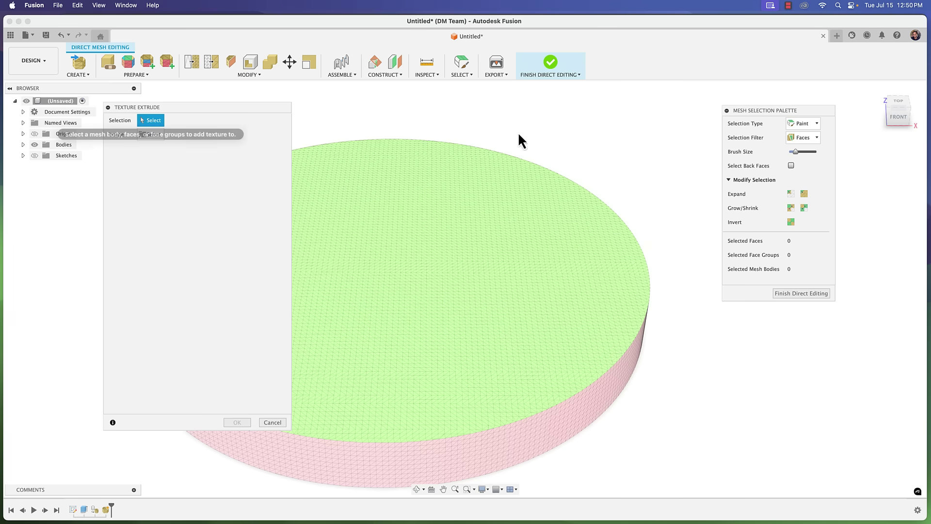
click(805, 138)
click(803, 158)
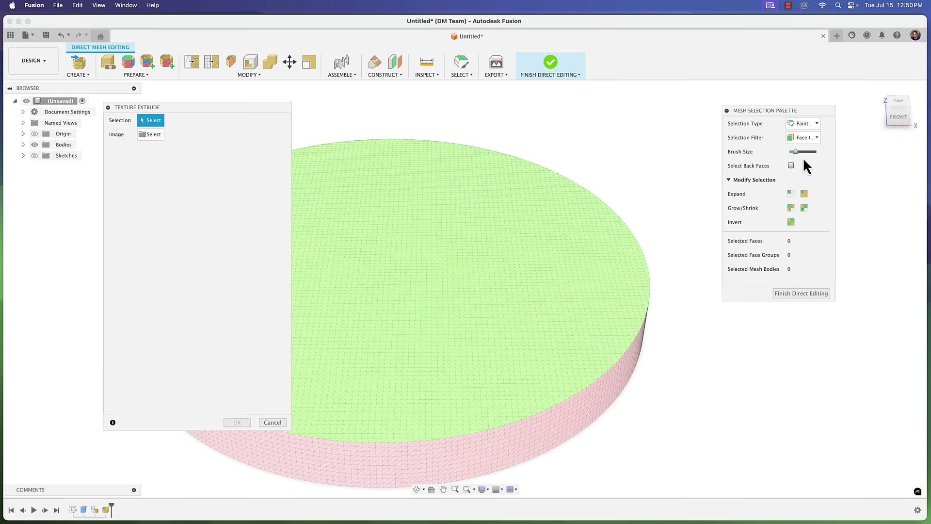
click(599, 253)
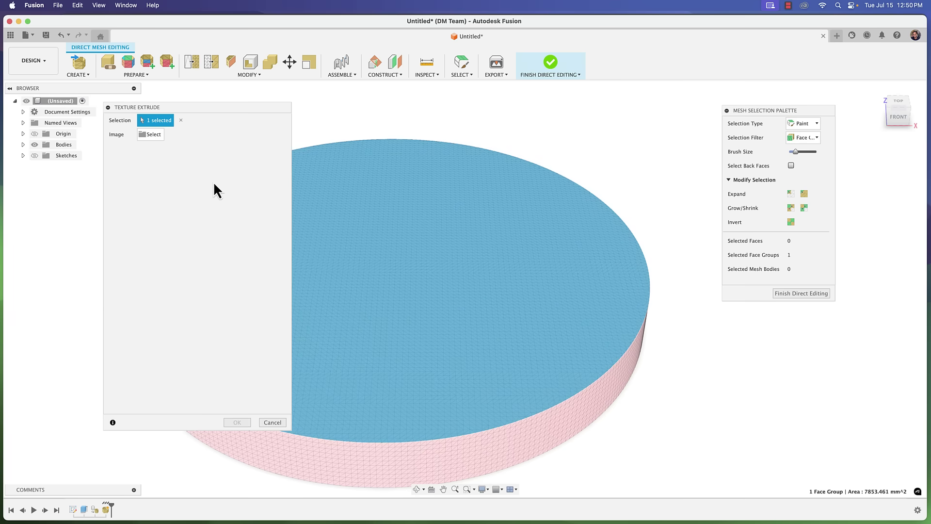
Load the starburst screenshot, scale it to about 15.3 over the top face, and apply.
click(151, 137)
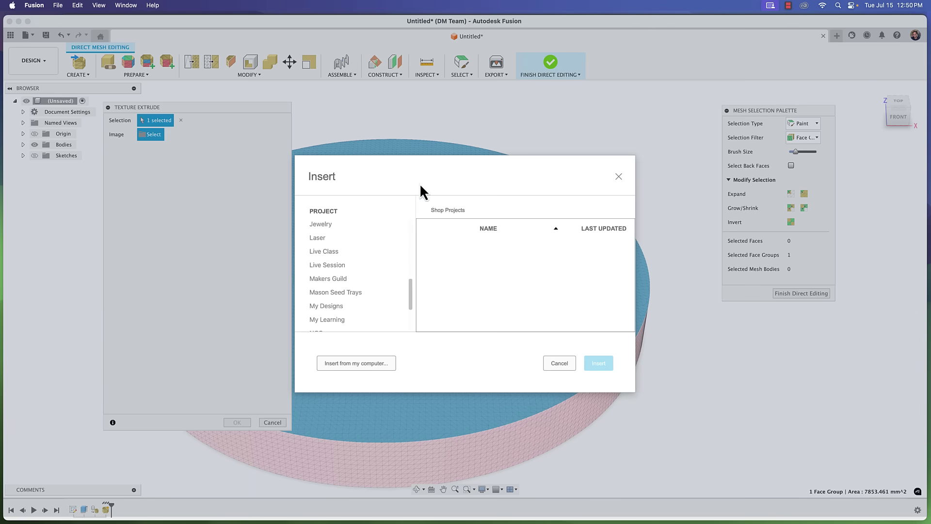
click(357, 363)
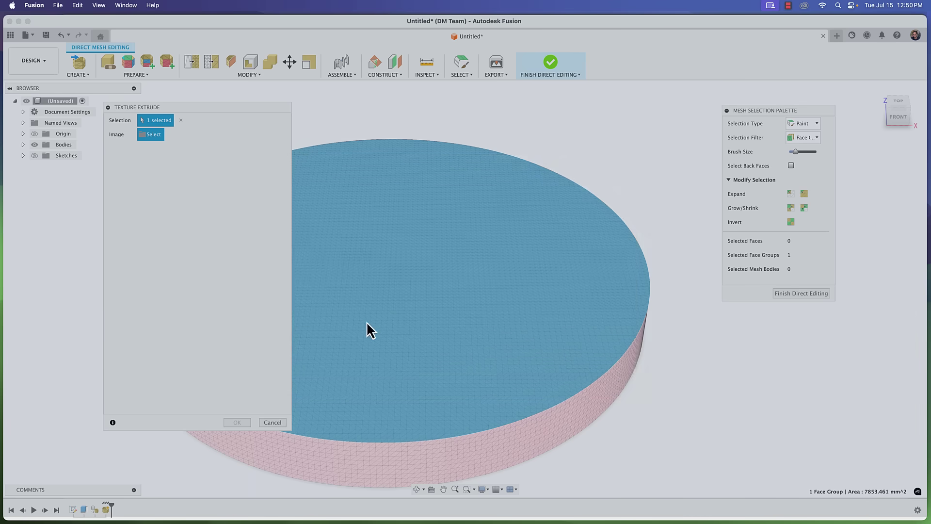
click(439, 141)
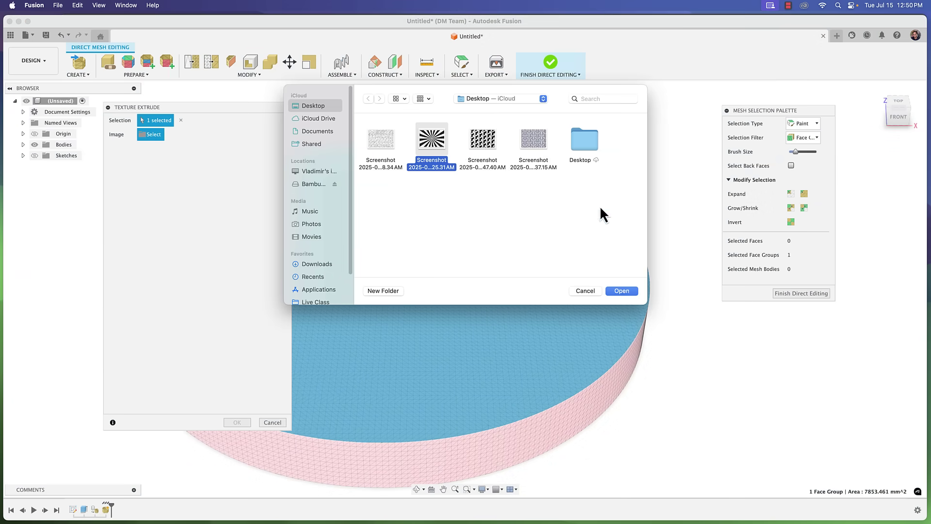
click(622, 291)
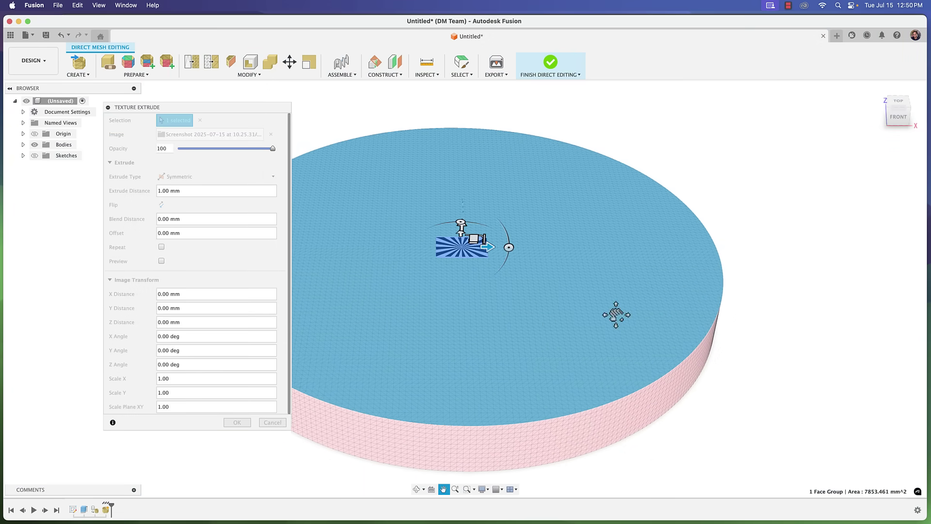
click(899, 102)
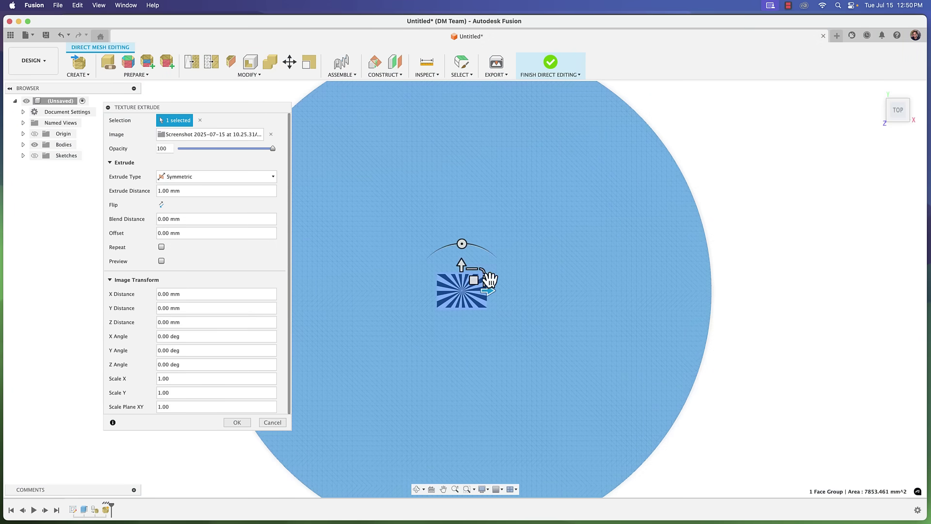
drag(480, 274, 864, 6)
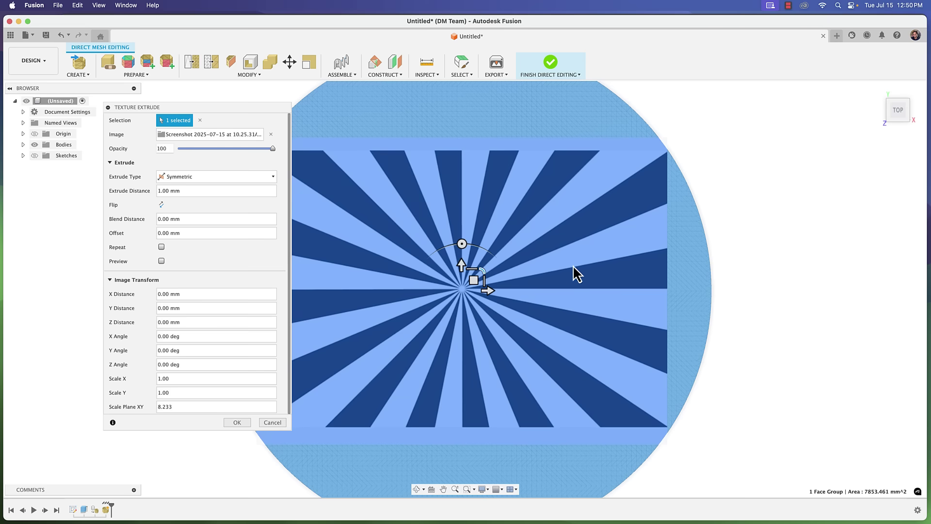
scroll(562, 278, down, 1)
drag(498, 274, 503, 265)
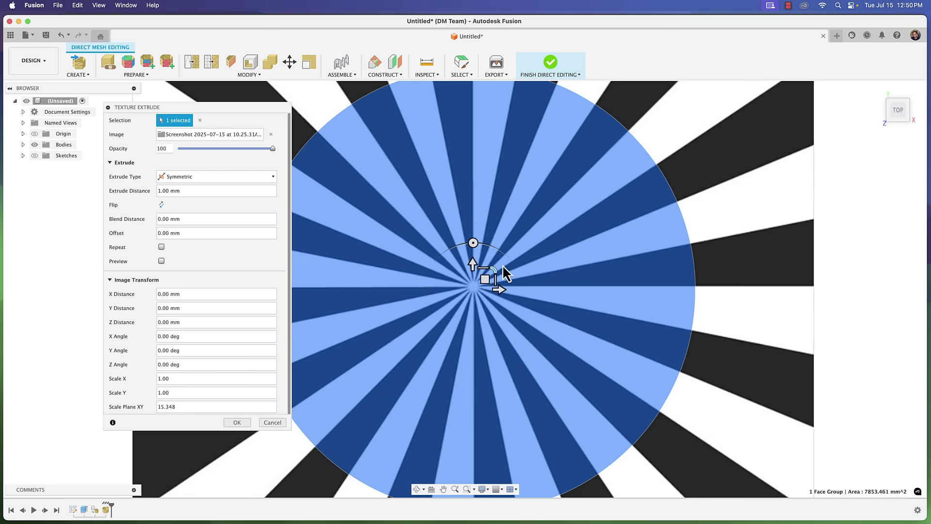
scroll(534, 262, up, 2)
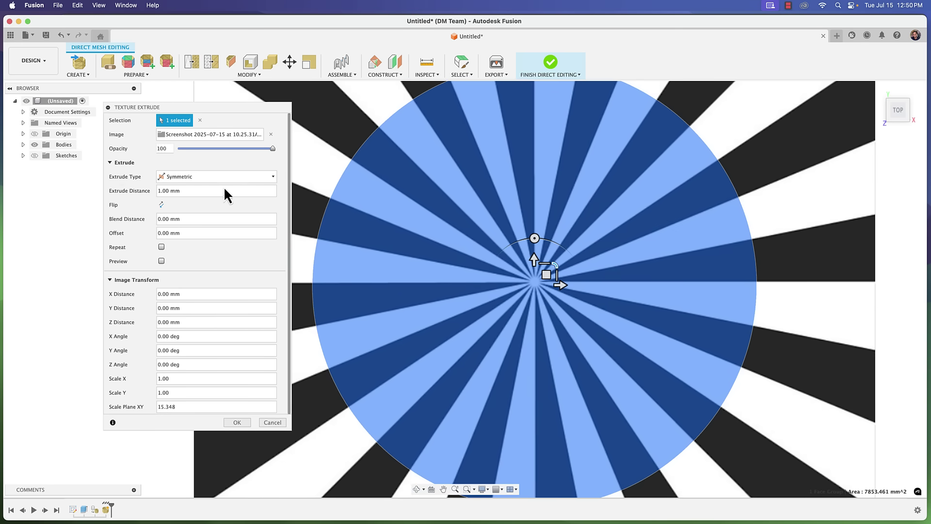
click(238, 423)
shift+middle_drag(804, 374, 490, 336)
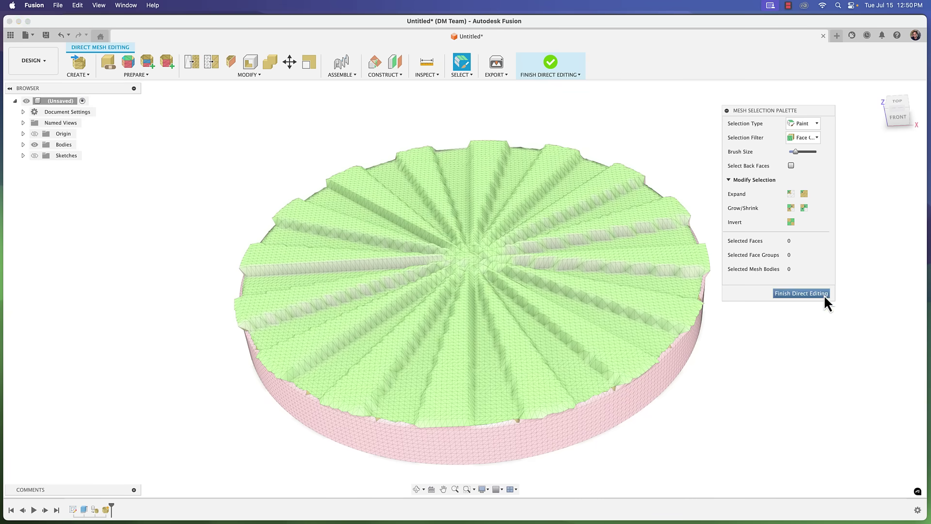
Finish direct editing and send the textured cylinder as a binary STL to Bambu Studio.
click(822, 294)
click(330, 47)
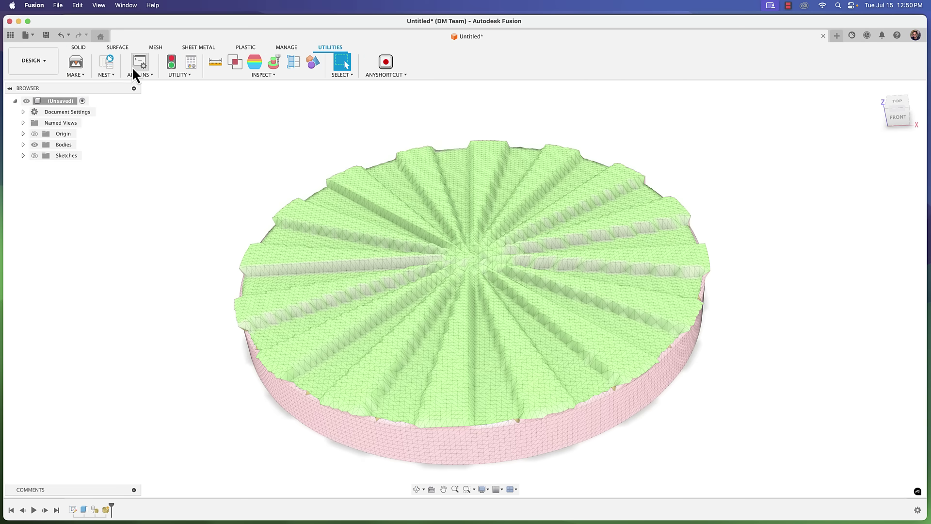
click(77, 68)
click(474, 256)
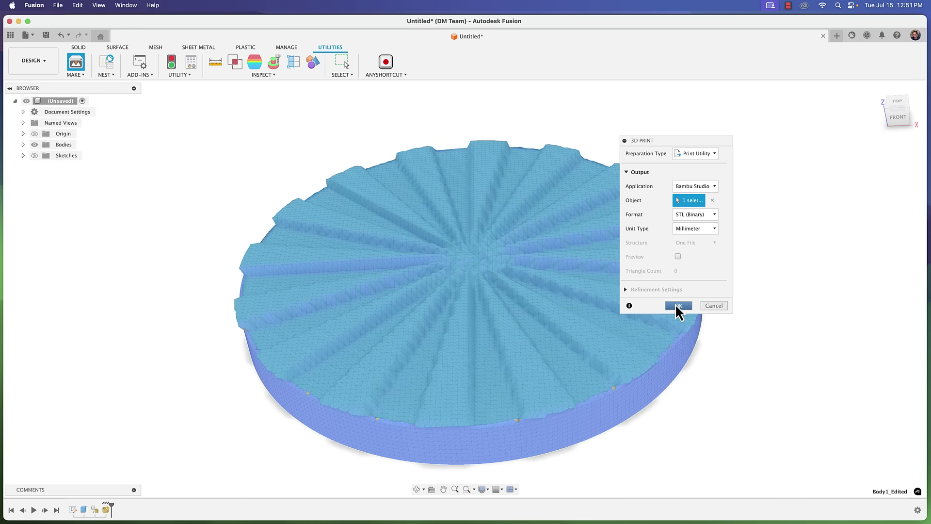
click(677, 305)
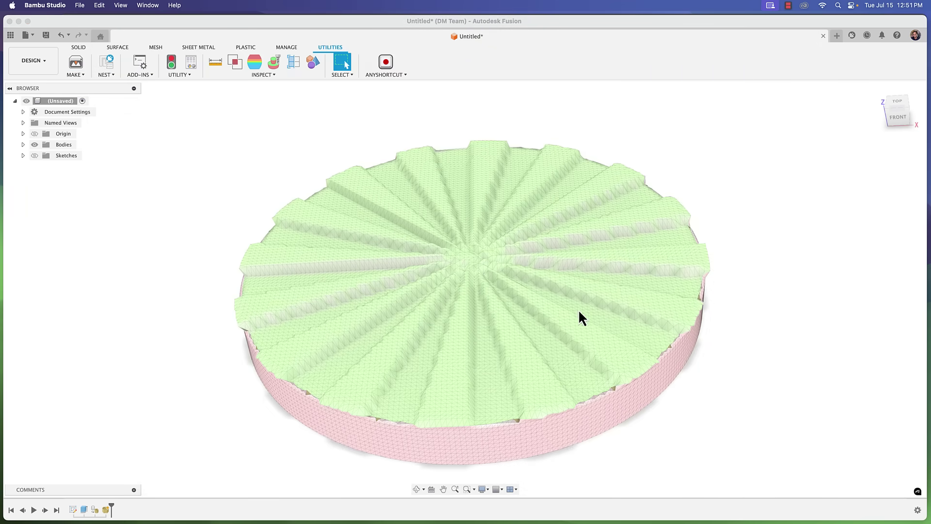
key(super+Tab)
click(337, 285)
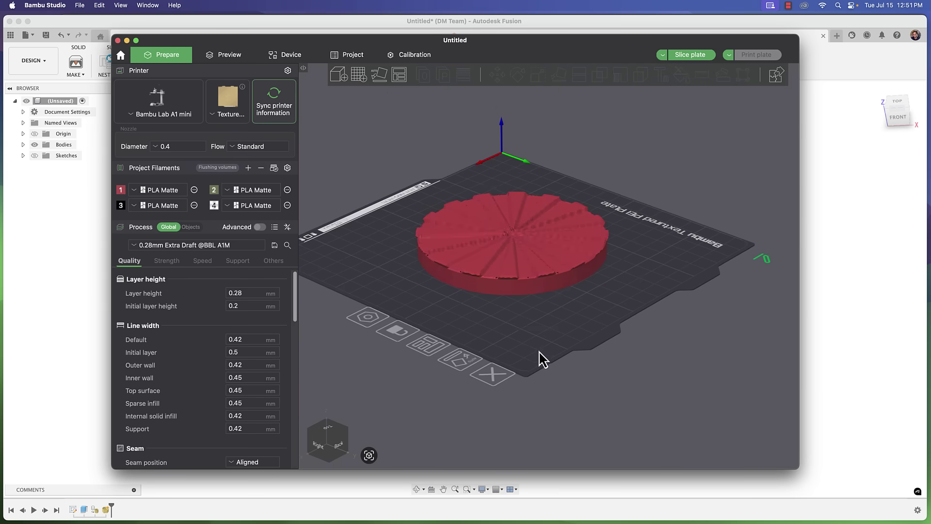
drag(539, 327, 589, 329)
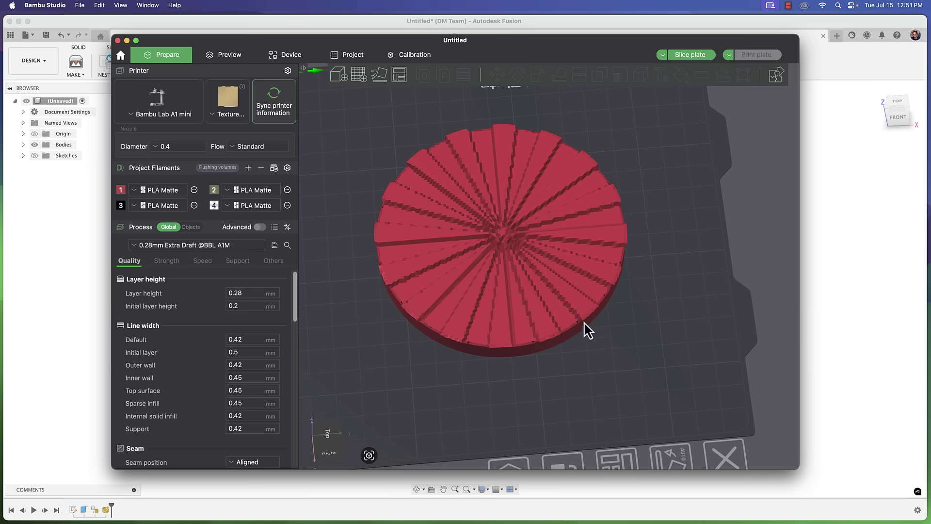
click(72, 333)
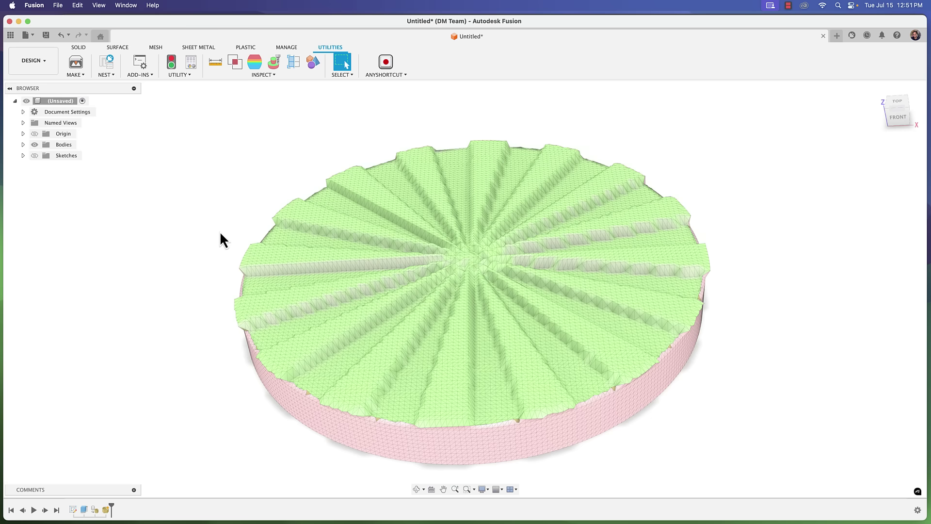
Undo the starburst relief and start a Texture Extrude on the 9662.898 mm² top face group.
key(super+z)
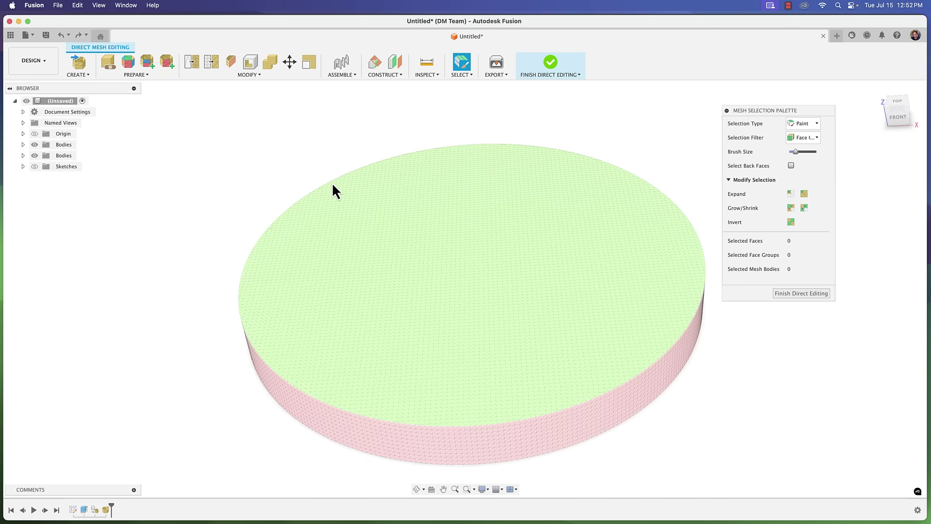
click(240, 77)
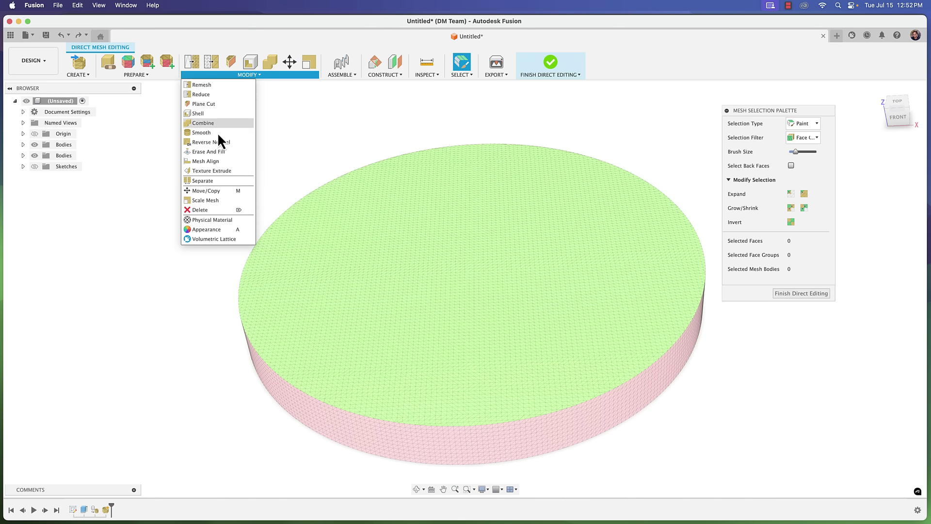
click(212, 171)
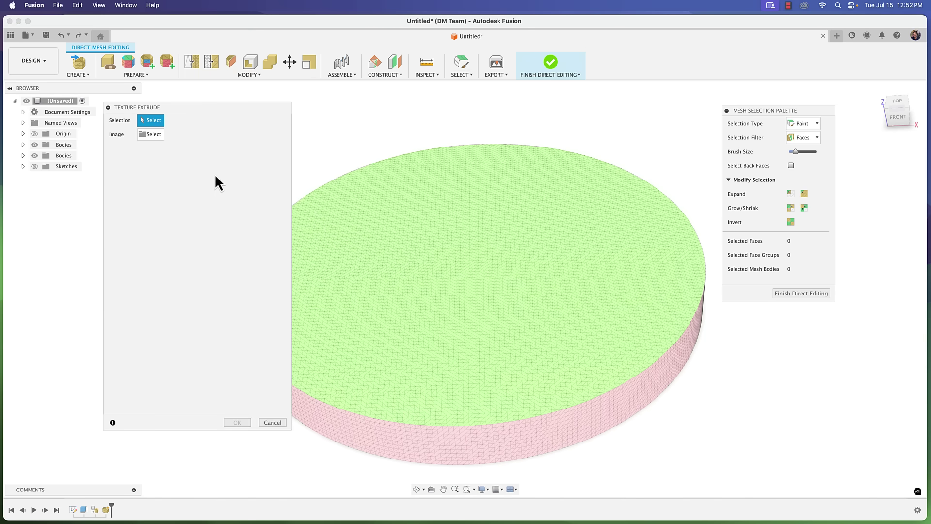
click(813, 141)
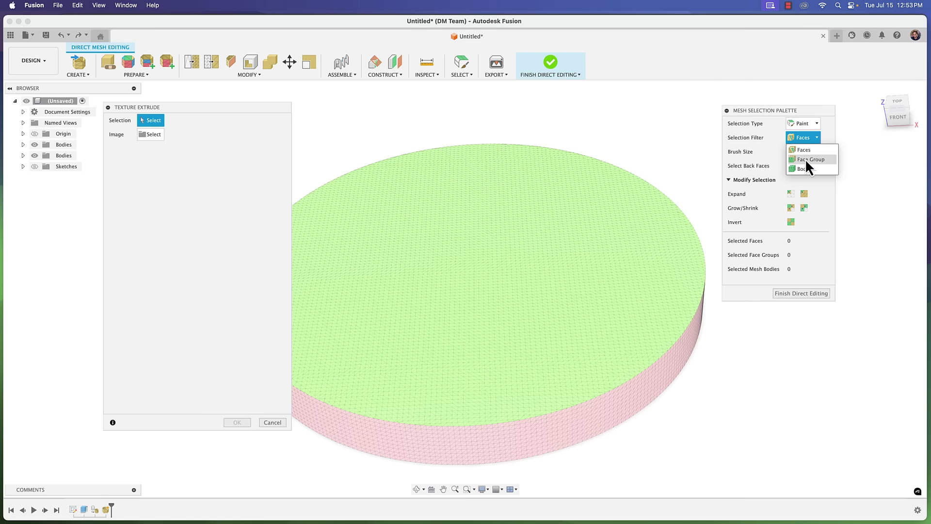
click(806, 158)
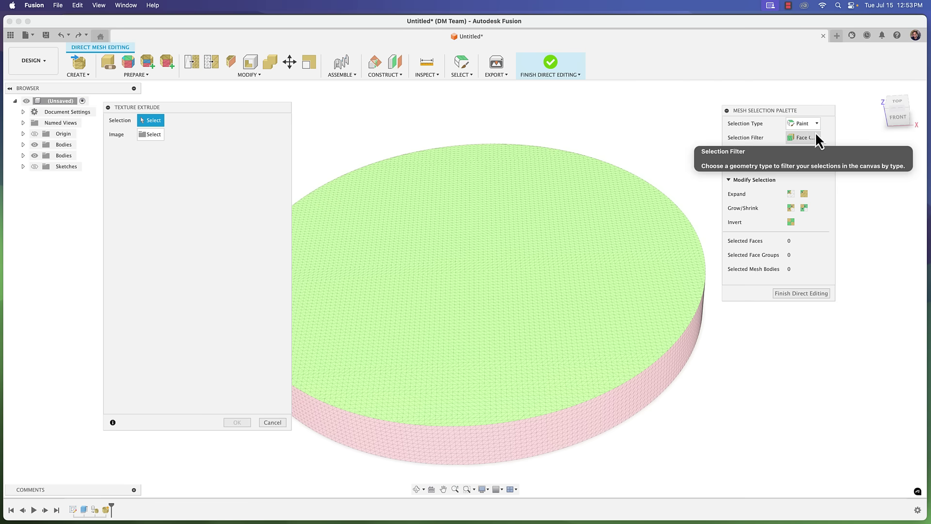
click(550, 186)
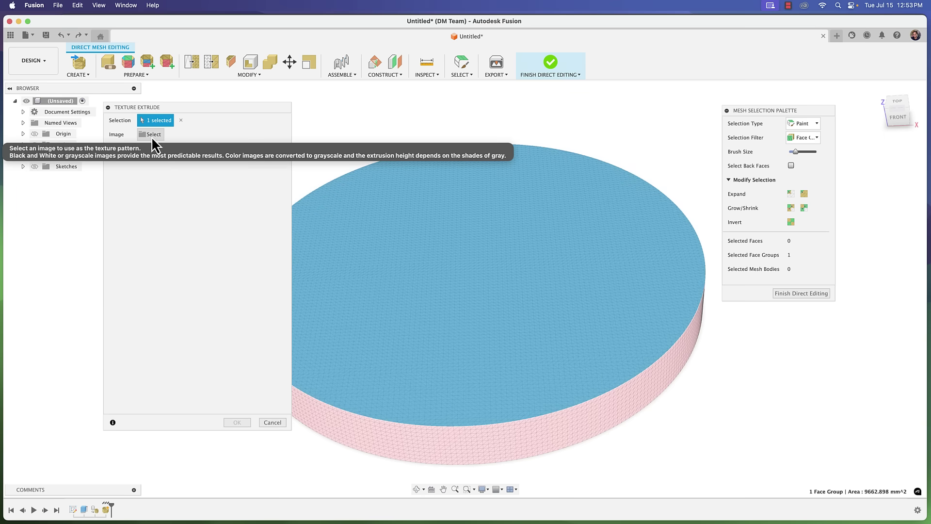
Load the isometric cube-pattern screenshot from the computer as the texture image.
click(151, 135)
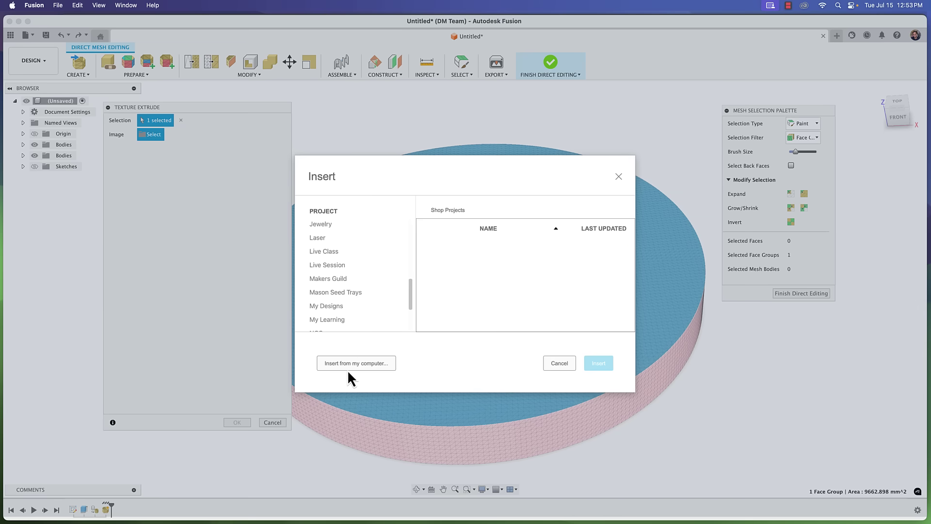
click(348, 365)
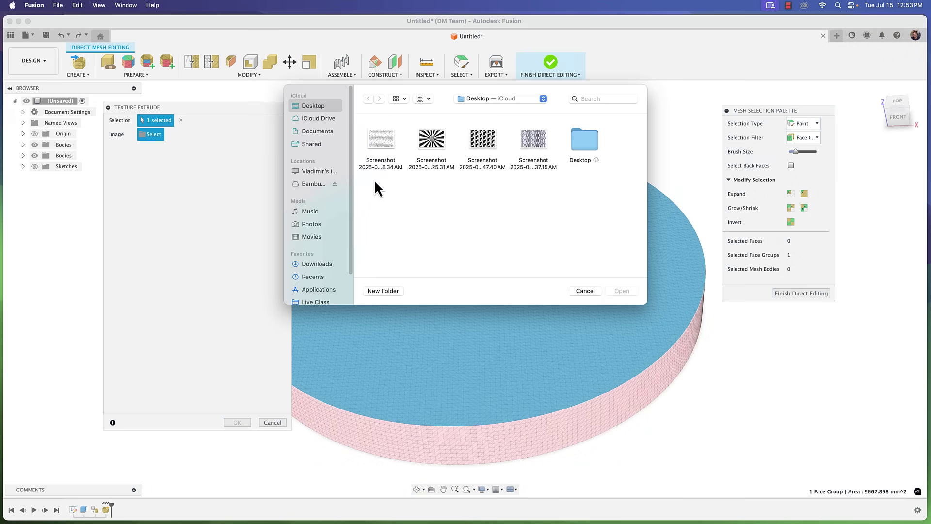
click(484, 143)
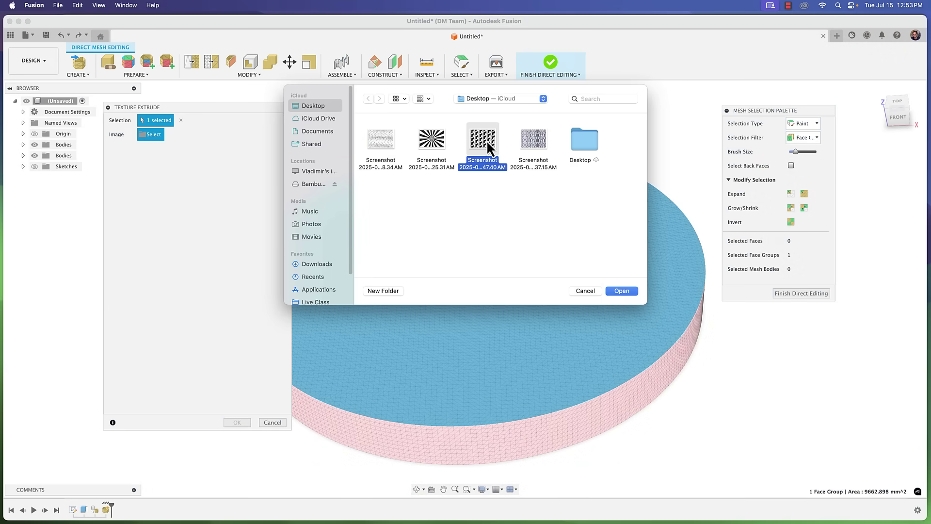
click(635, 292)
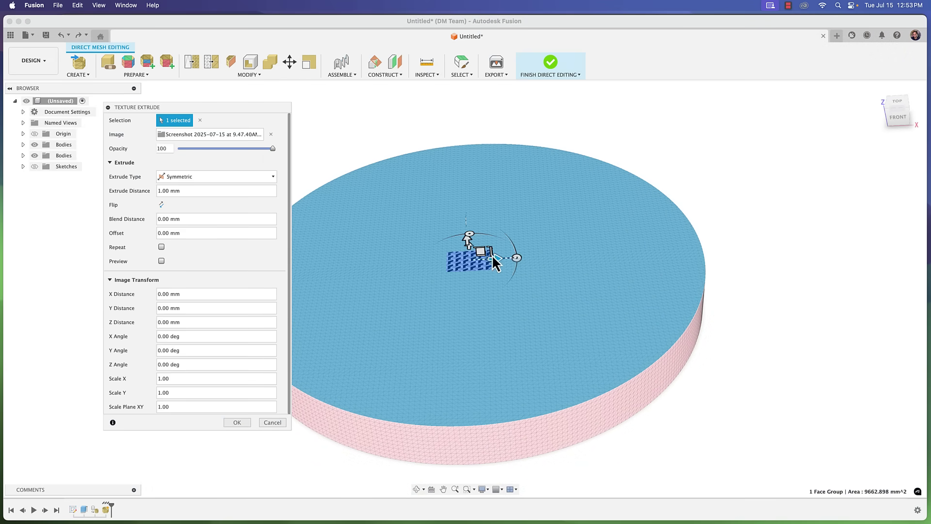
Enlarge the cube-pattern texture to 17.052 across the top face and select the extrude distance.
click(910, 111)
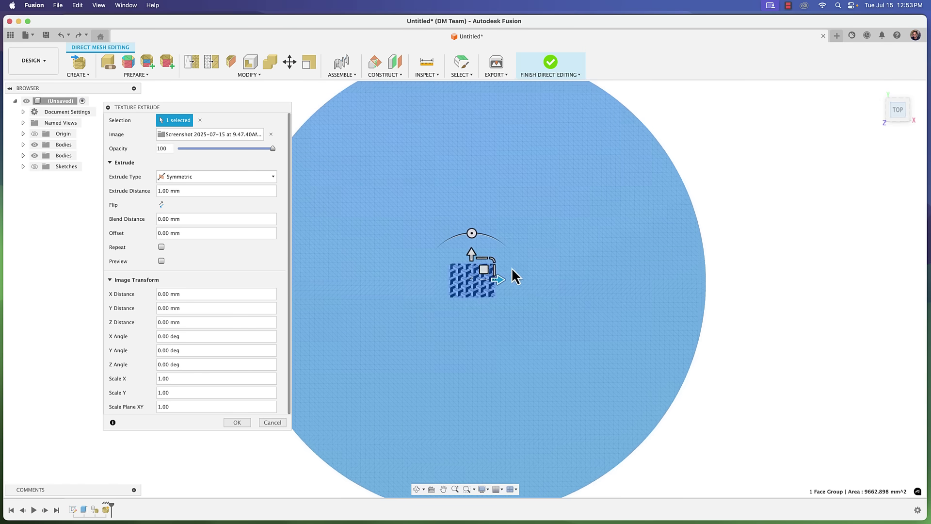
drag(486, 265, 652, 134)
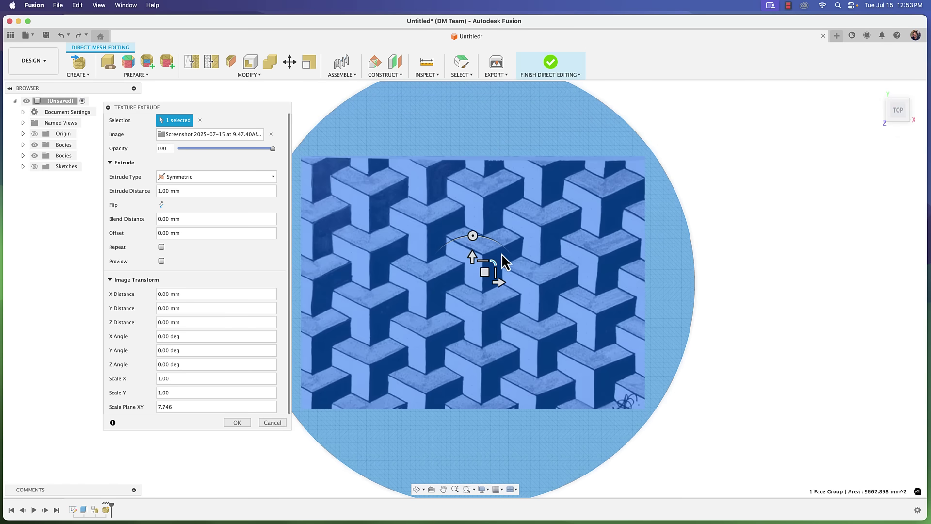
drag(496, 263, 499, 260)
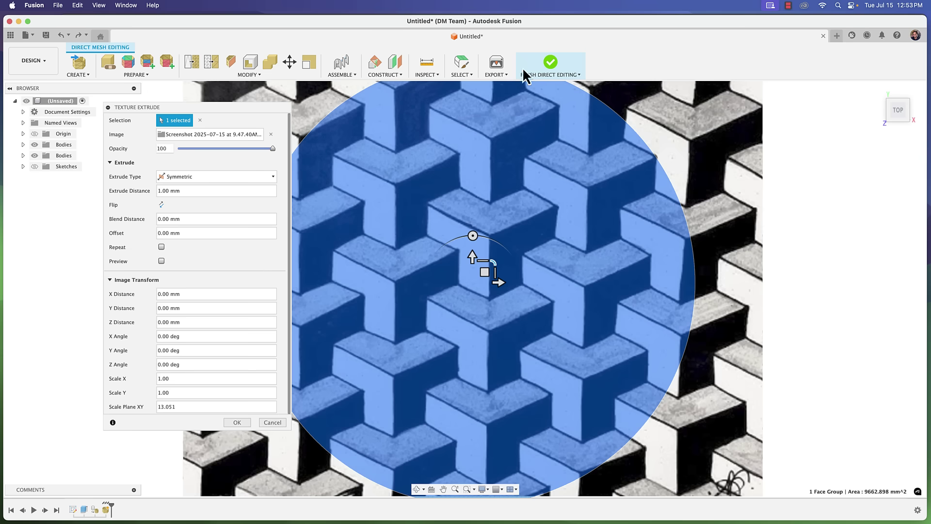
scroll(537, 296, down, 2)
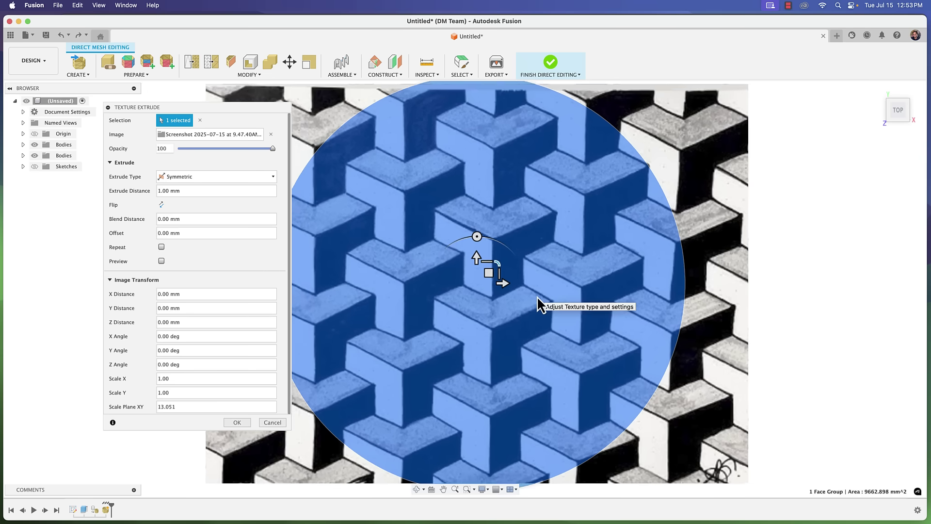
scroll(558, 303, down, 3)
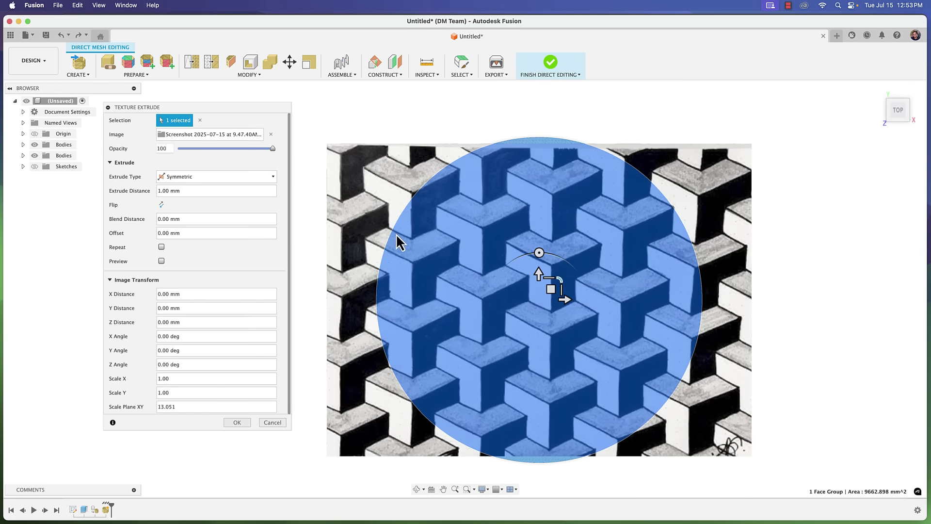
drag(558, 284, 631, 288)
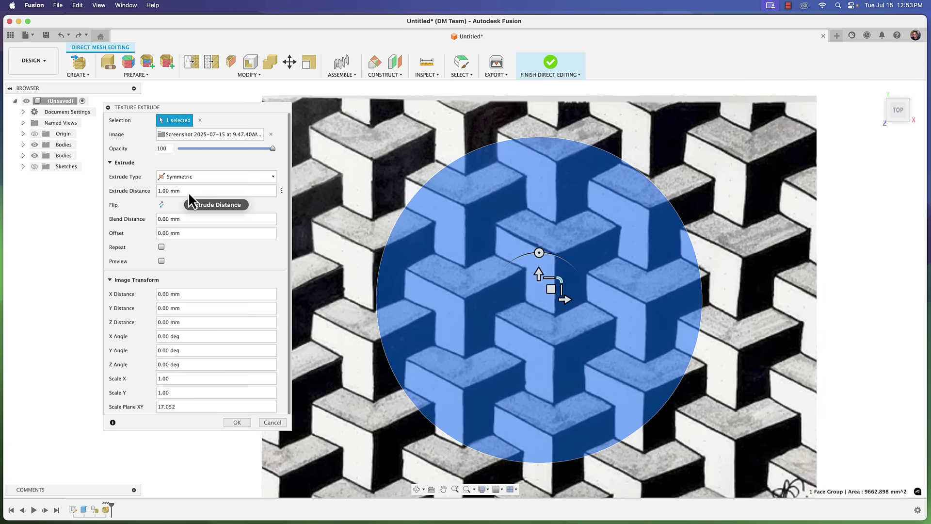
click(188, 190)
Apply the cube-pattern texture at 2 mm depth, view it in 3D, then undo it.
text(2)
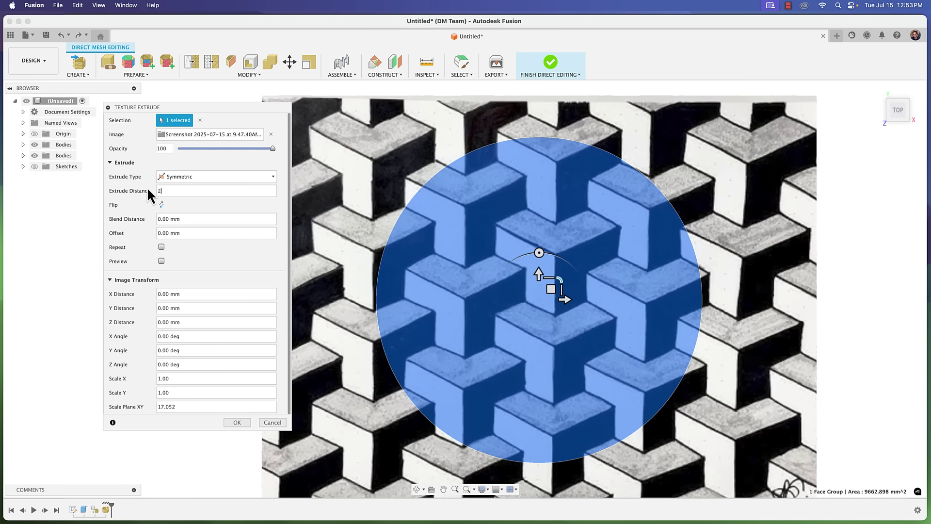
click(236, 422)
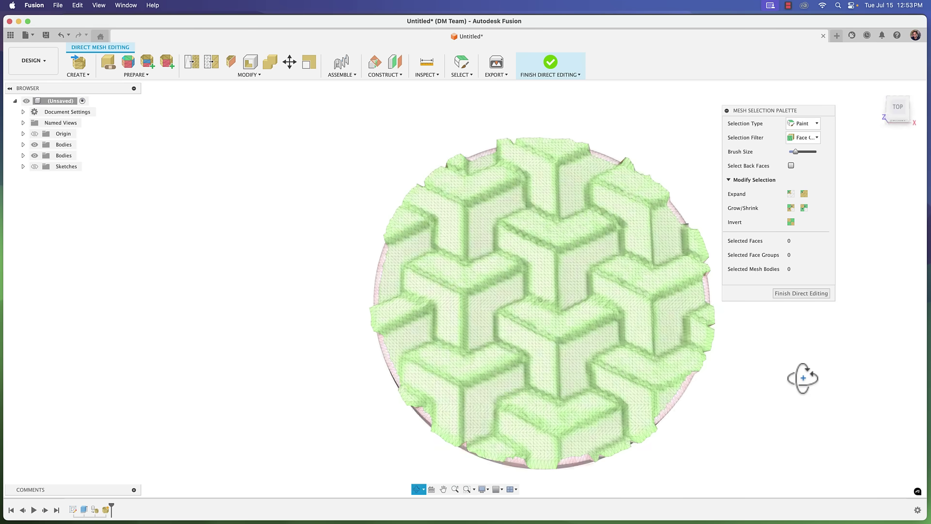
drag(803, 378, 701, 373)
key(Escape)
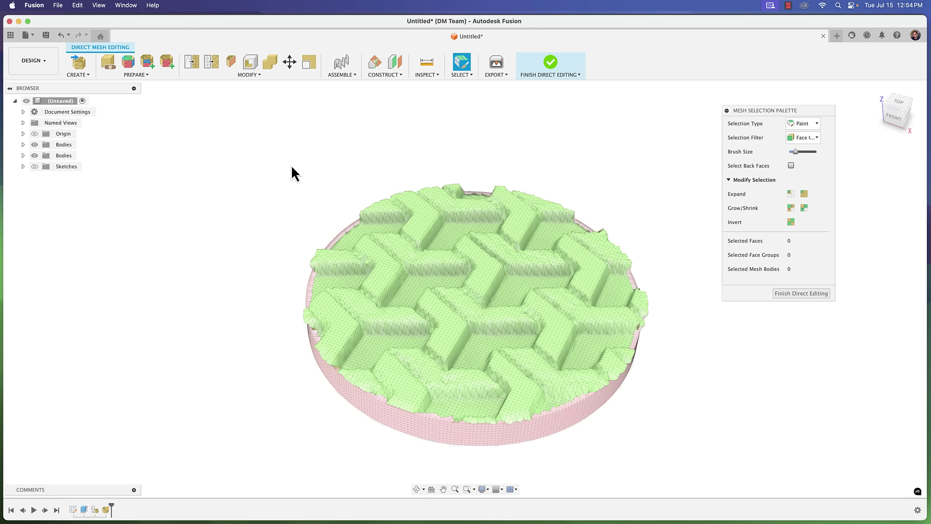
key(super+z)
Start a new Texture Extrude using the Face Groups filter on the disc's top face.
click(245, 75)
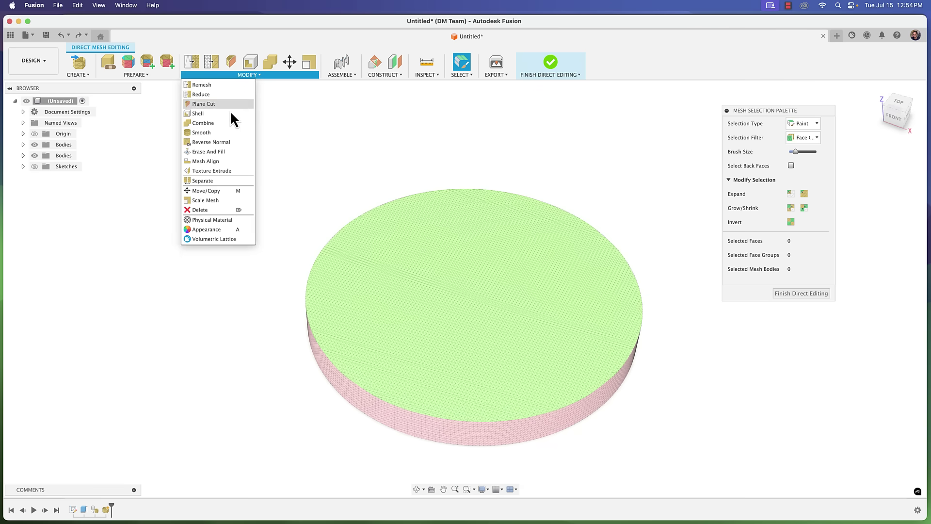
click(219, 171)
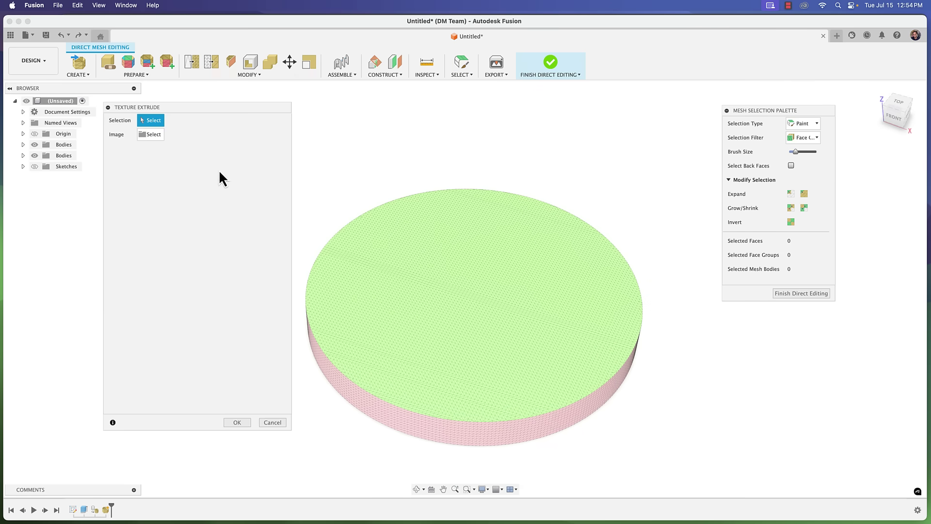
click(812, 137)
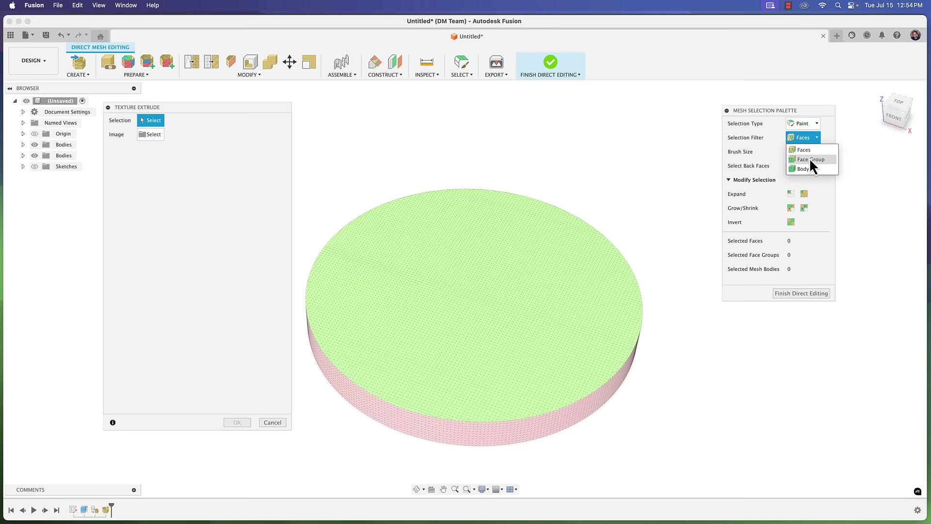
click(808, 159)
click(528, 268)
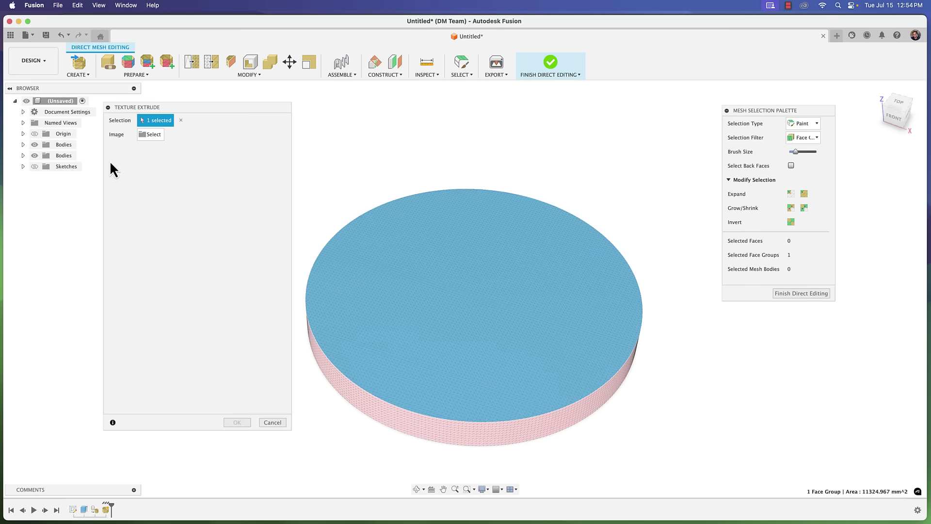
Load the interlocking Y-pattern weave screenshot and scale it to 14.801 over the top face.
click(150, 135)
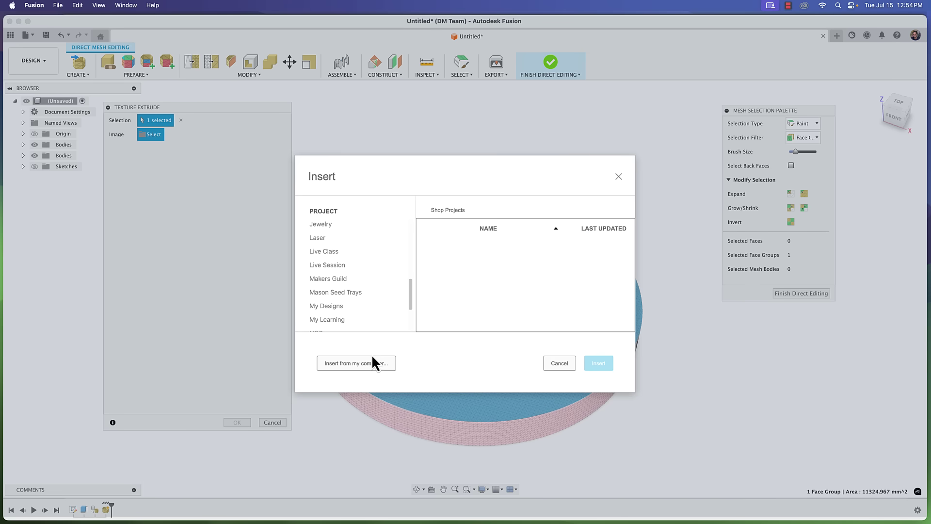
click(373, 362)
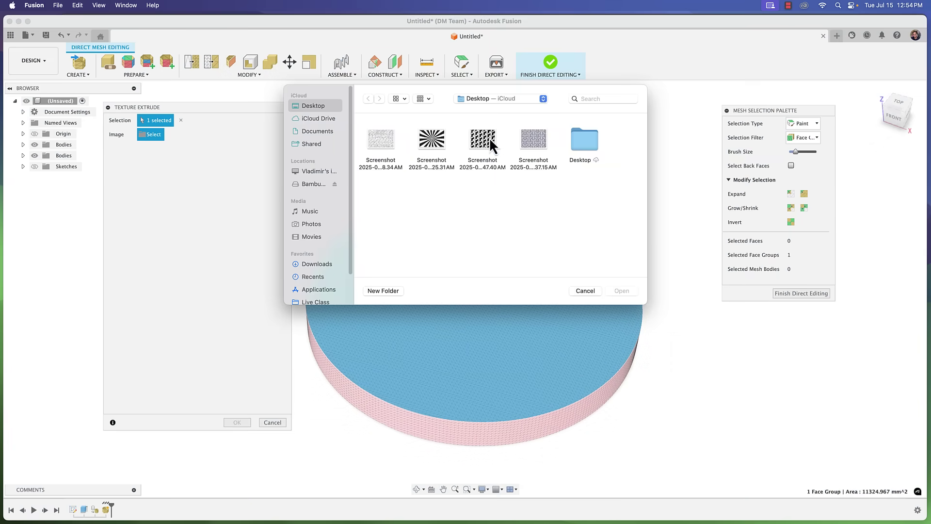
click(535, 141)
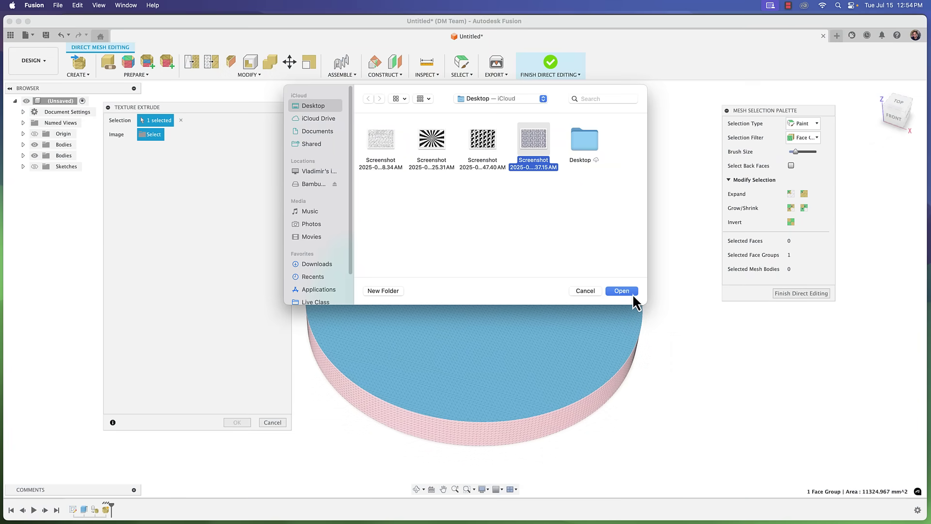
click(631, 293)
drag(508, 285, 691, 222)
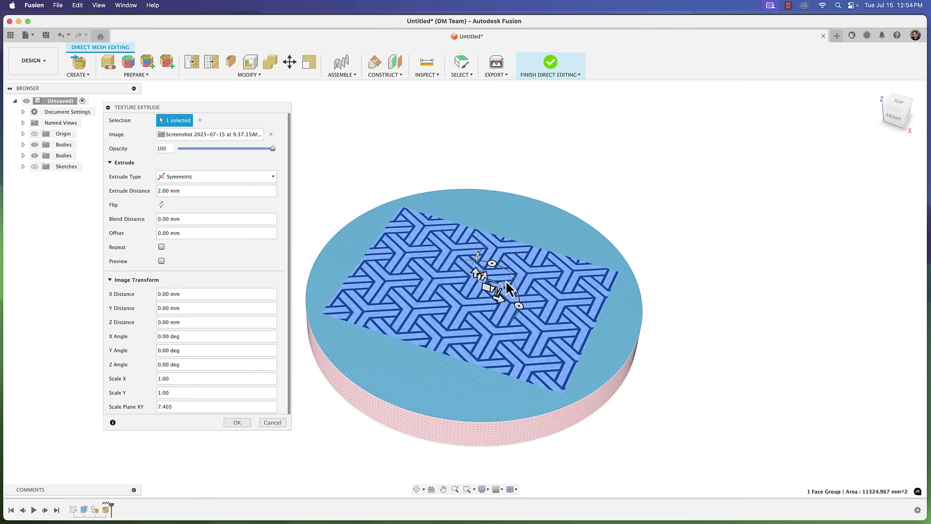
drag(505, 280, 507, 279)
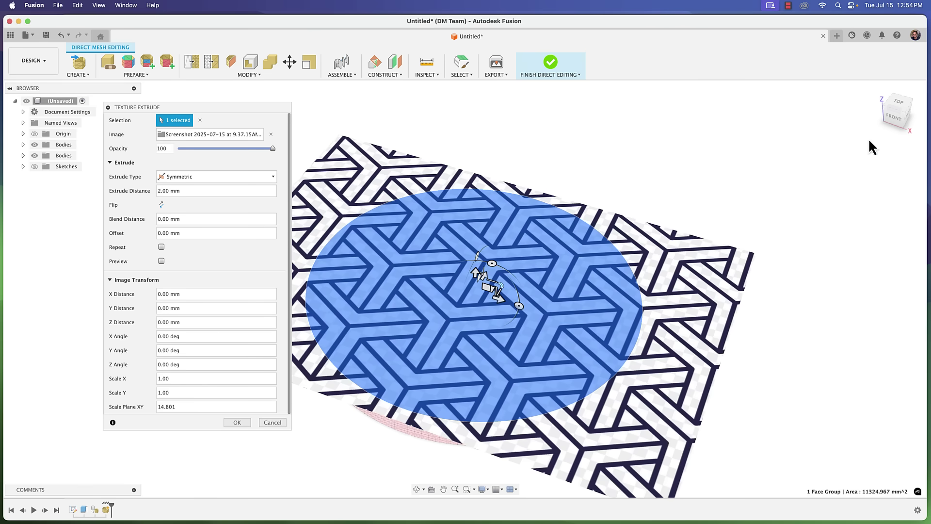
click(896, 101)
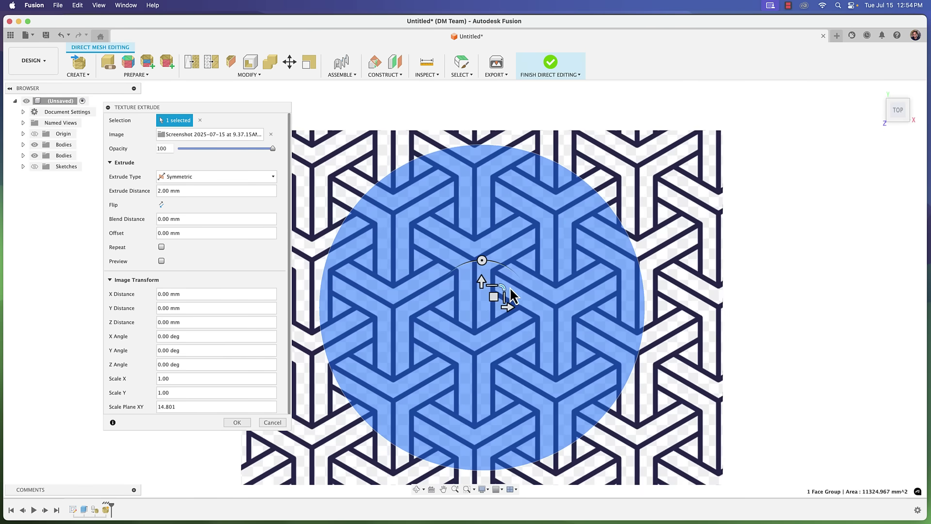
drag(503, 291, 508, 292)
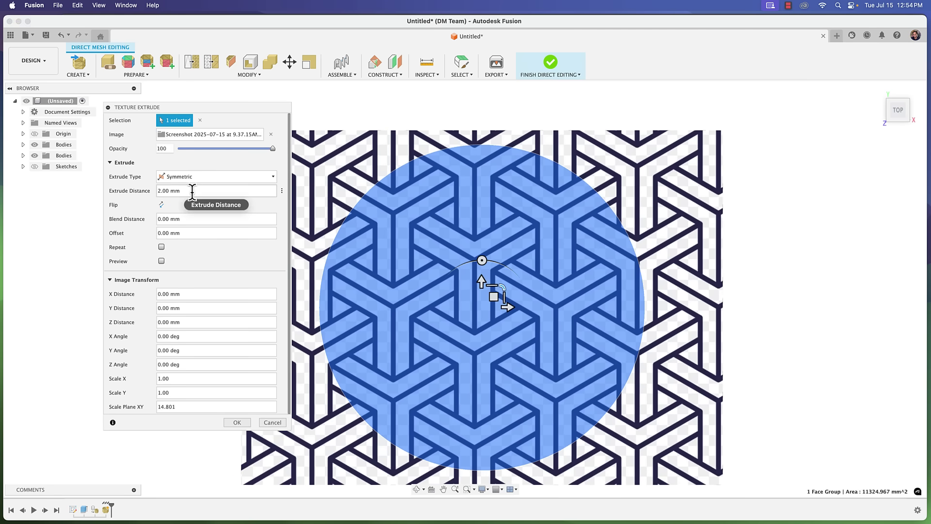
Set the extrude distance to 1 and apply the Y-pattern relief, viewing it in perspective.
click(170, 191)
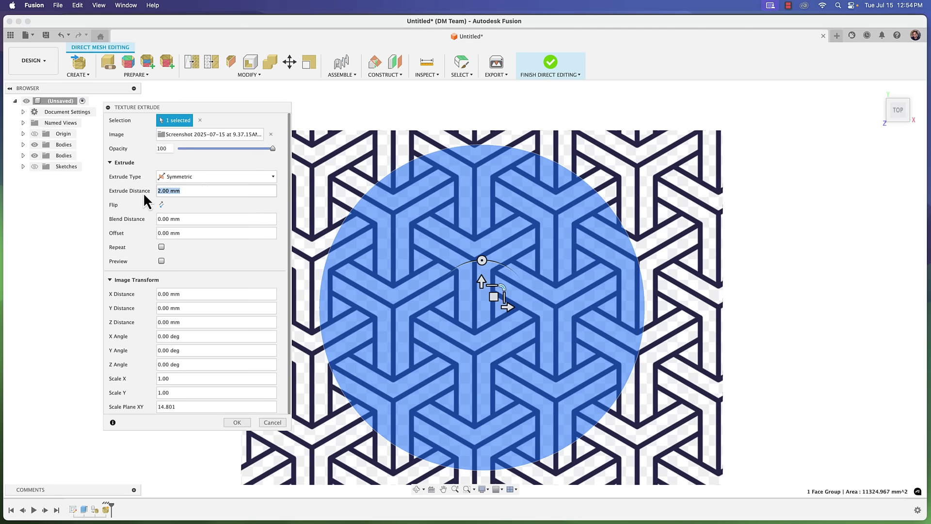
text(1)
click(236, 423)
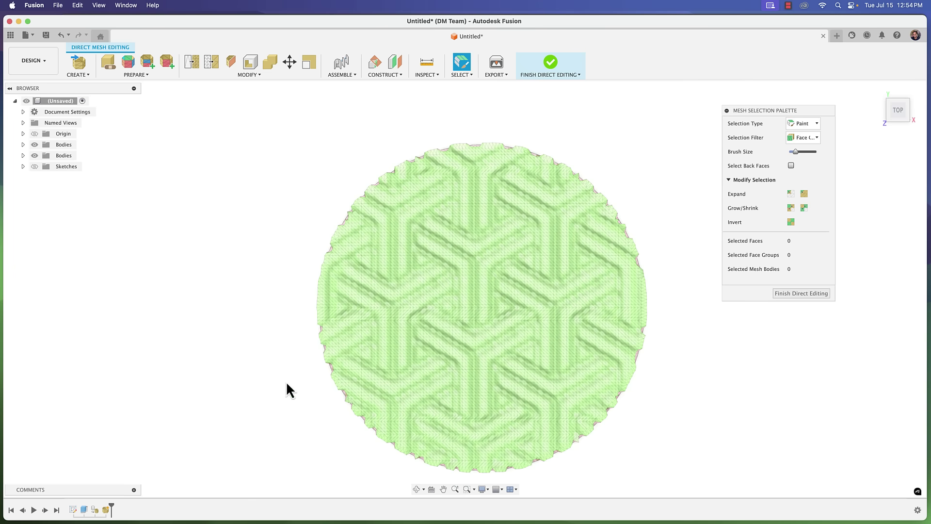
shift+middle_drag(748, 418, 646, 393)
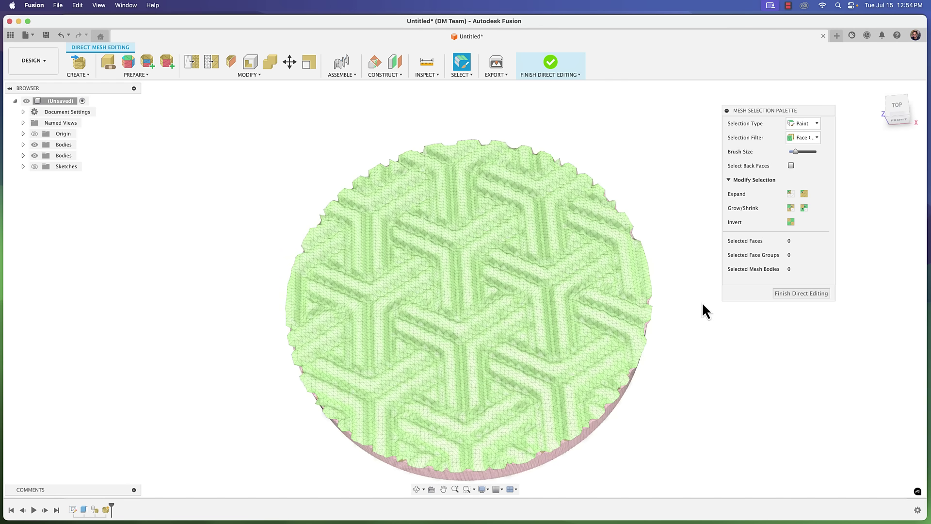
Undo the Y-pattern relief and start a new Texture Extrude with the Face Groups filter.
key(super+z)
click(225, 74)
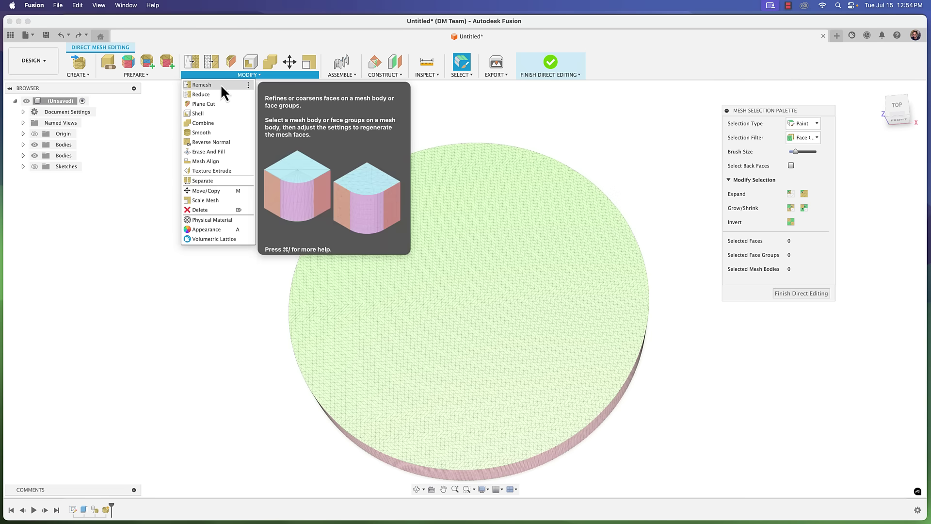
click(210, 171)
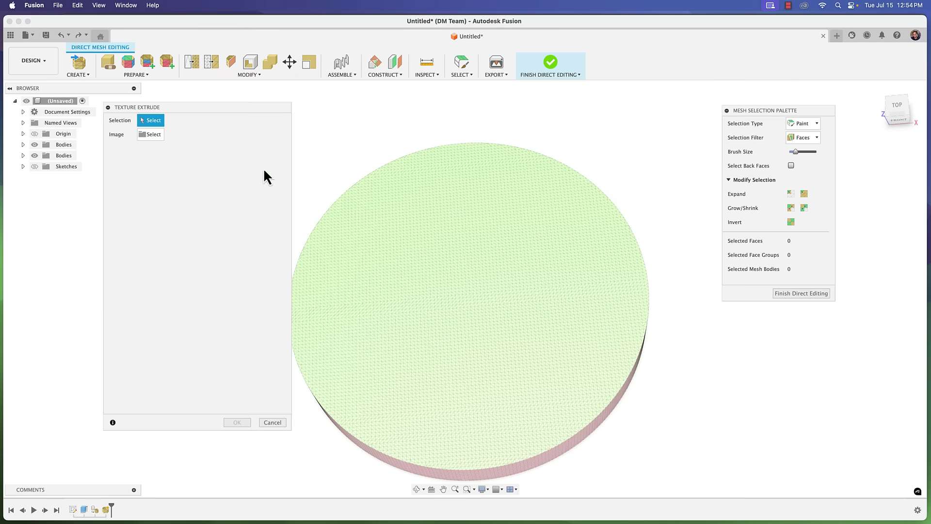
click(808, 139)
click(810, 162)
Apply the brick-wall screenshot to the top face at scale 14.122, extruded 1 mm.
click(148, 134)
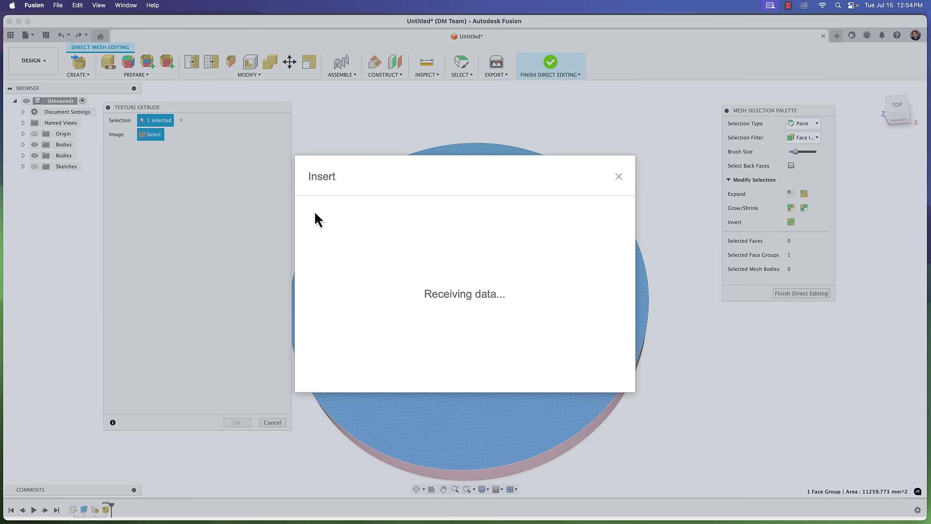
click(342, 362)
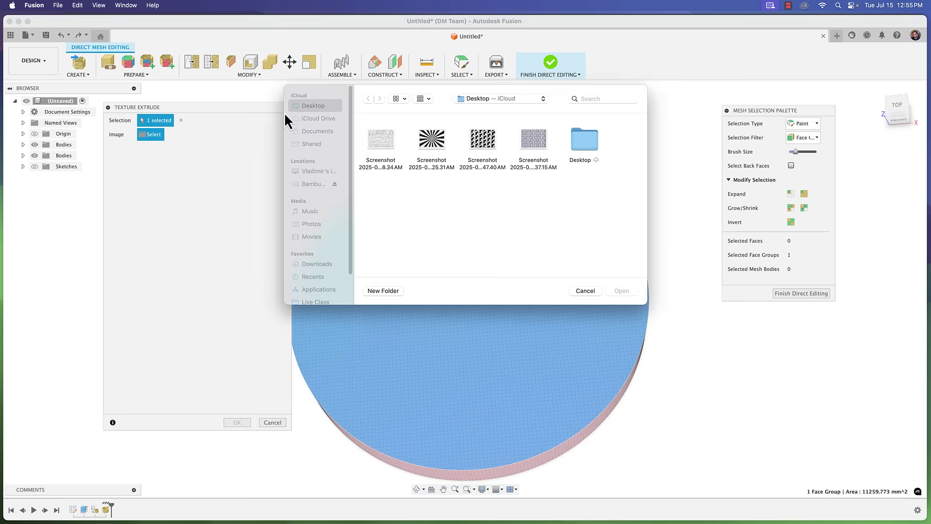
click(381, 143)
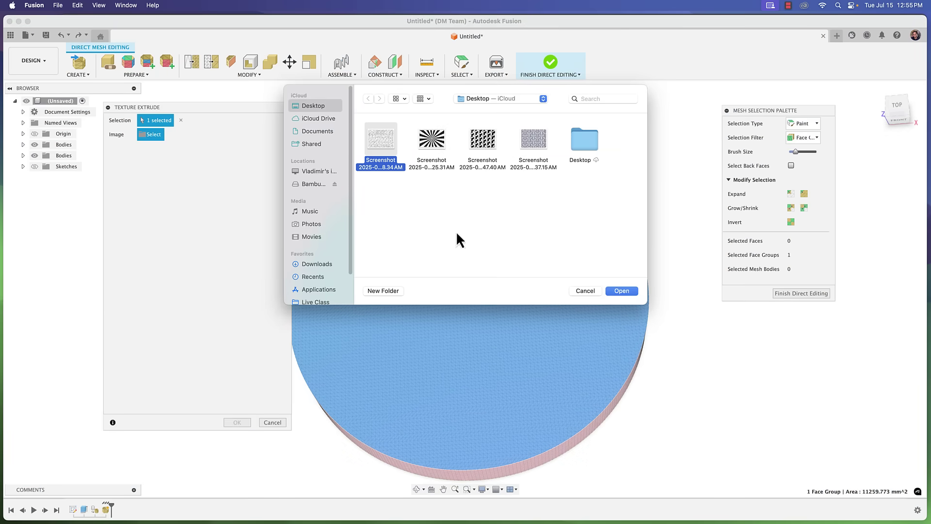
click(620, 290)
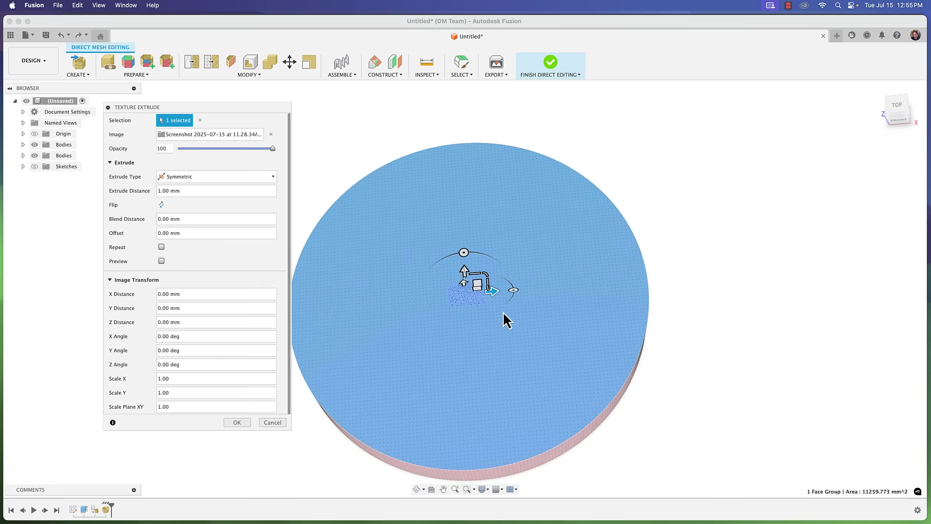
click(898, 103)
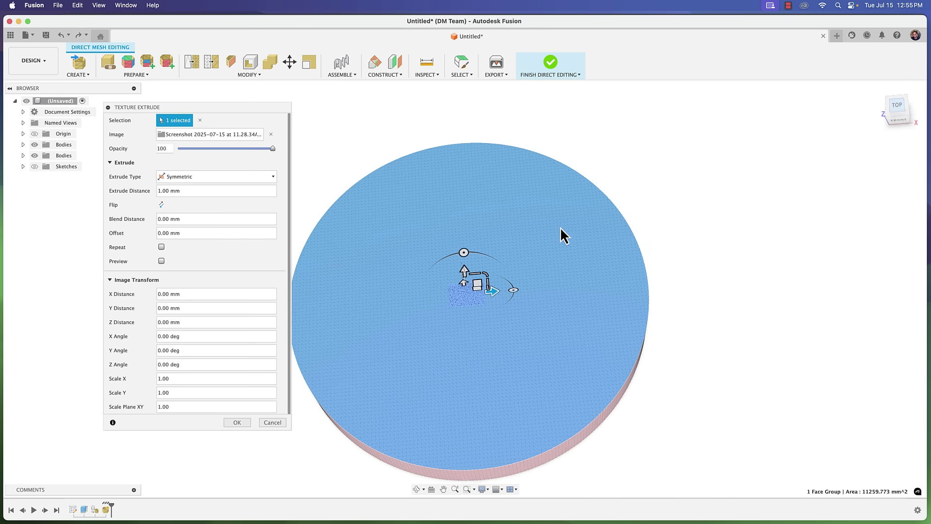
mouse_move(485, 291)
mouse_down()
mouse_move(514, 254)
mouse_move(474, 301)
mouse_move(499, 270)
mouse_move(495, 280)
mouse_up()
scroll(495, 282, down, 2)
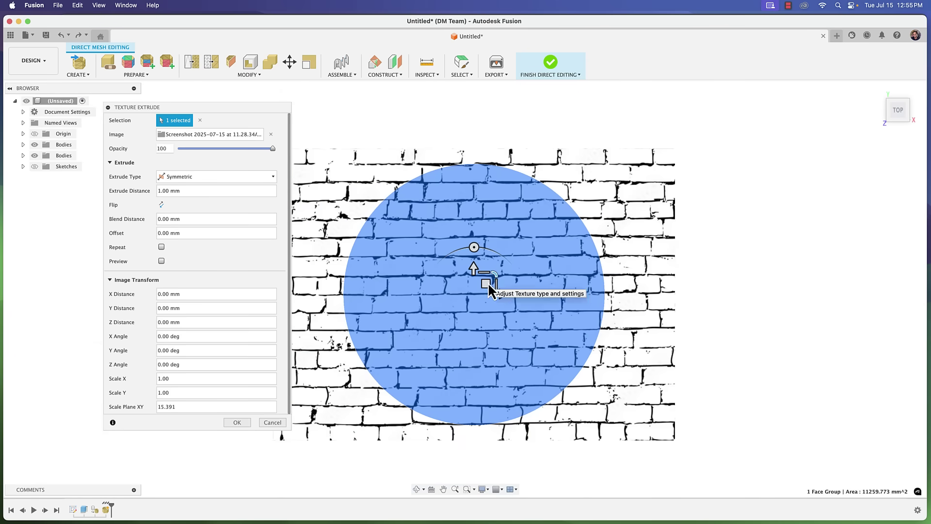
drag(498, 279, 496, 278)
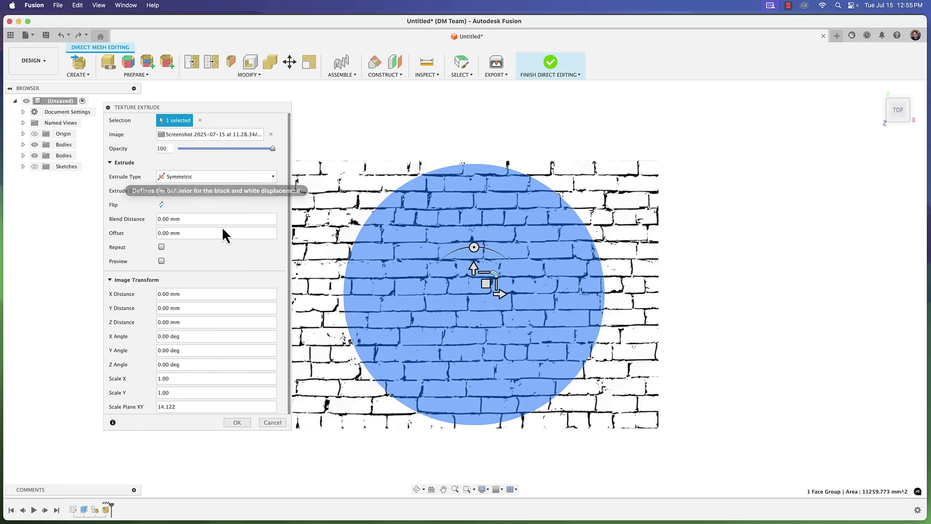
click(241, 421)
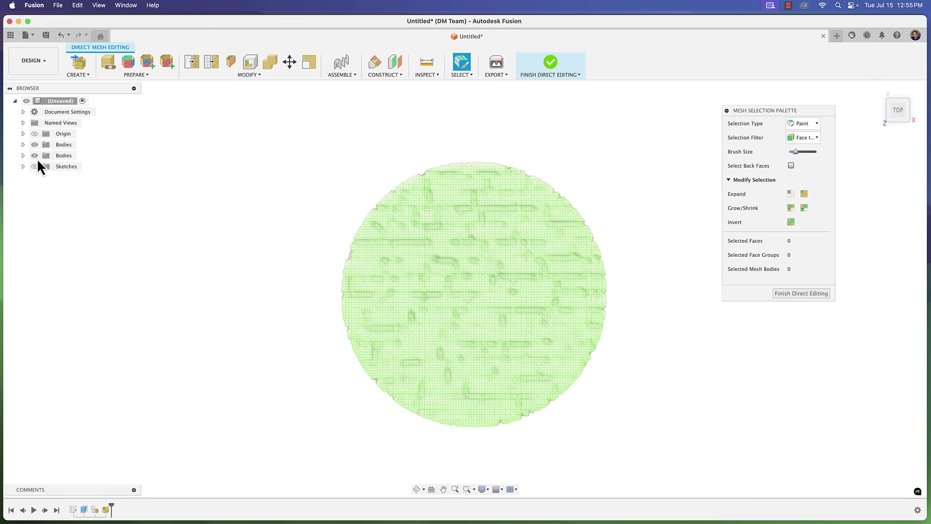
Orbit and zoom in and out on the disc to check that its top face is plain again.
shift+middle_drag(320, 320, 401, 302)
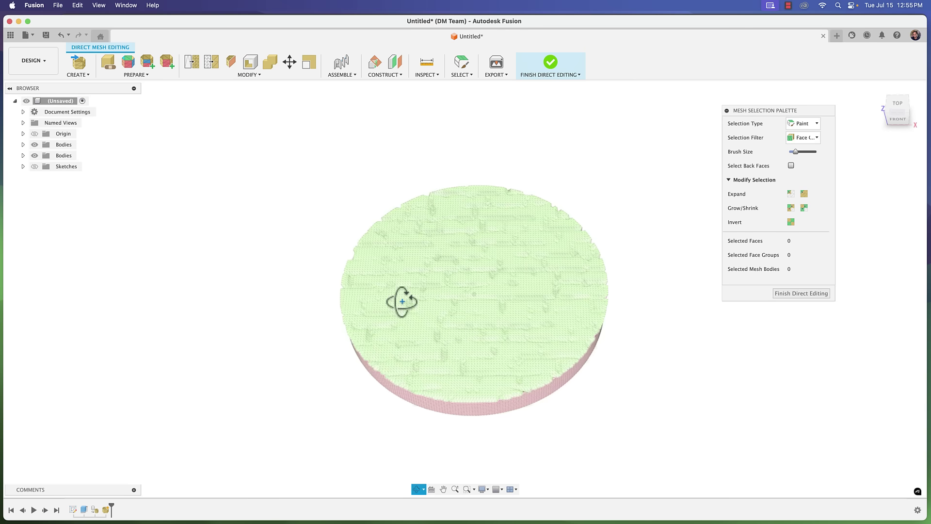
scroll(472, 324, up, 5)
shift+middle_drag(472, 324, 421, 305)
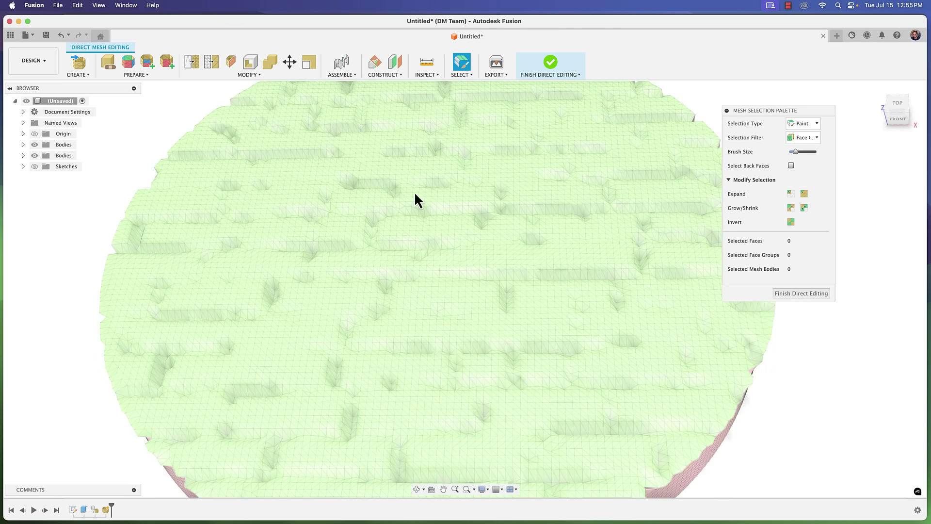
scroll(384, 287, up, 10)
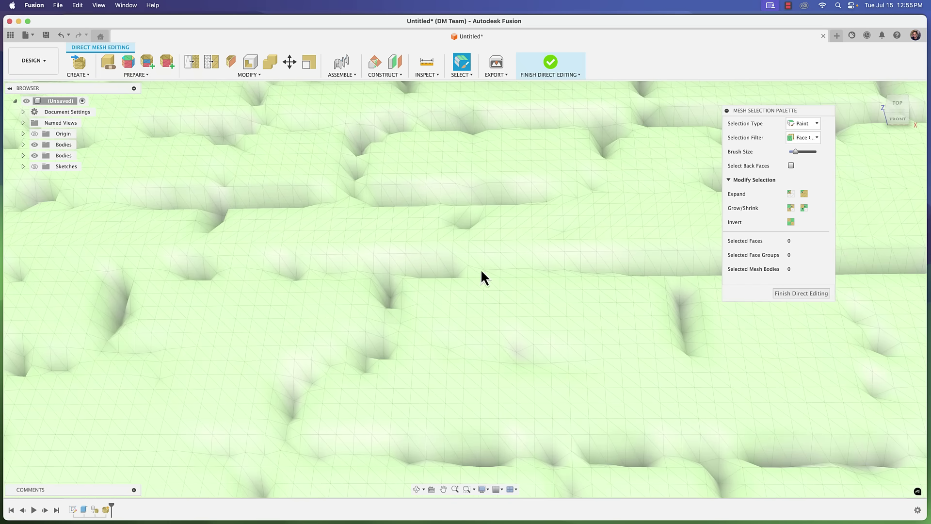
scroll(493, 267, down, 10)
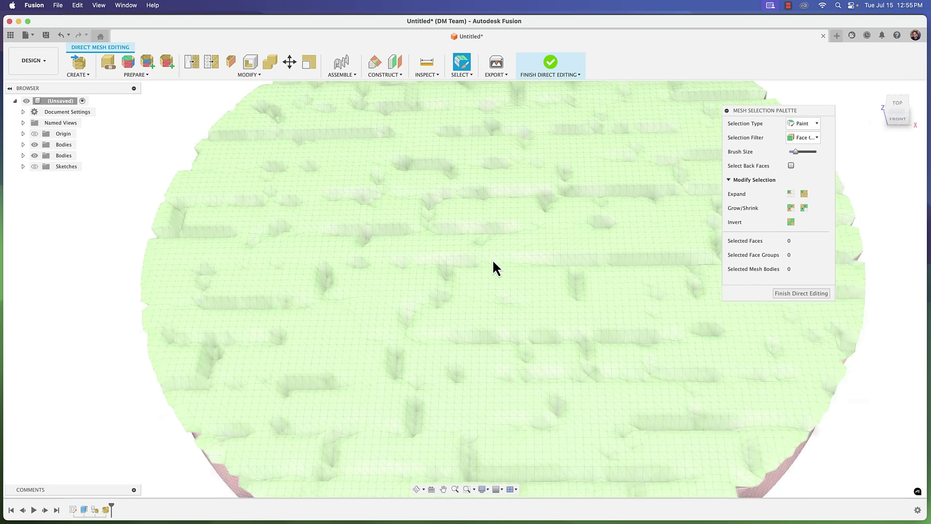
scroll(531, 295, up, 5)
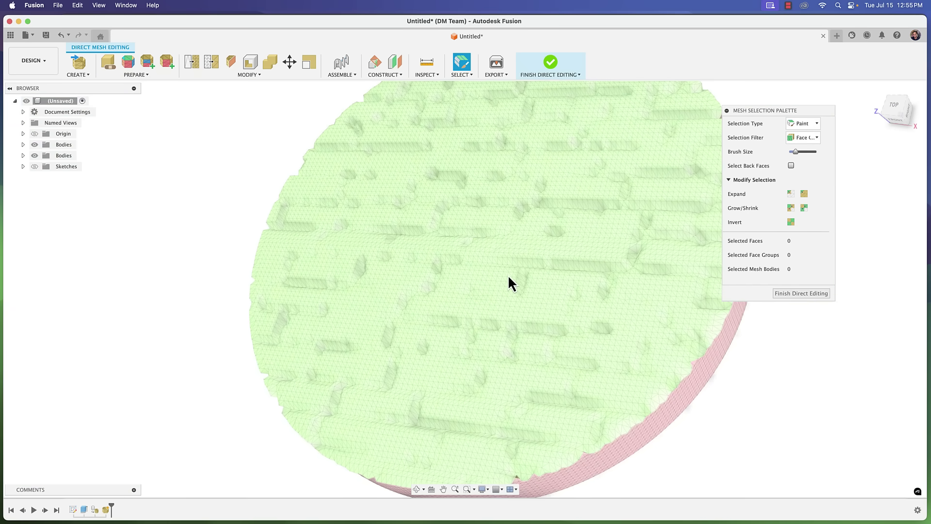
scroll(508, 275, down, 4)
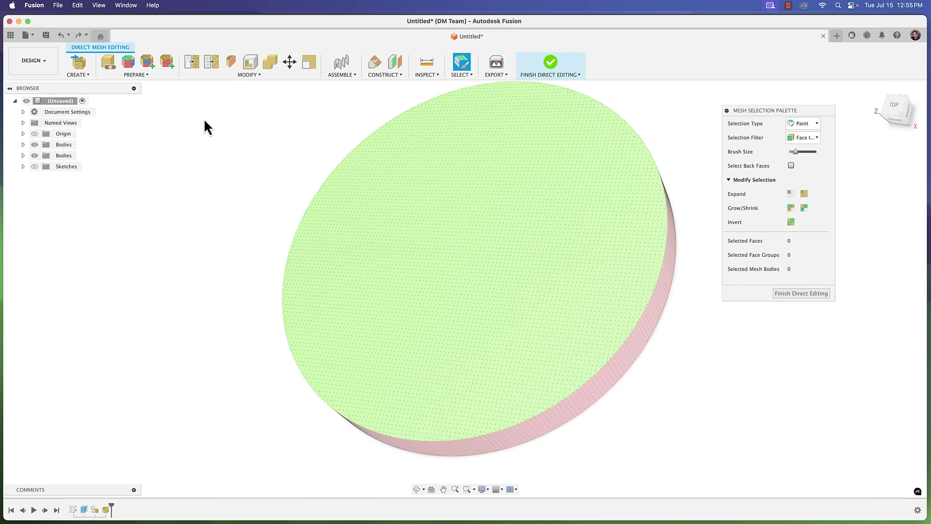
Start a Texture Extrude on the disc's face group using the brick pattern screenshot as the image.
click(249, 74)
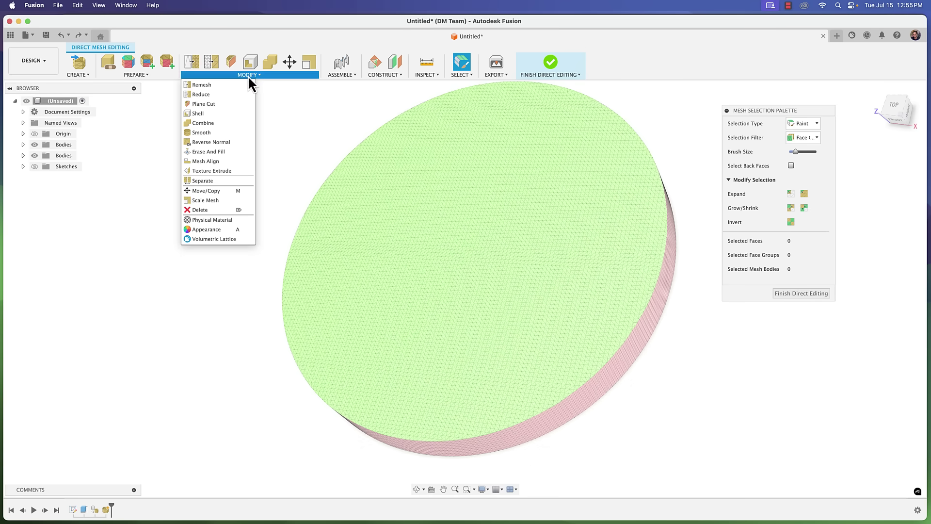
click(216, 170)
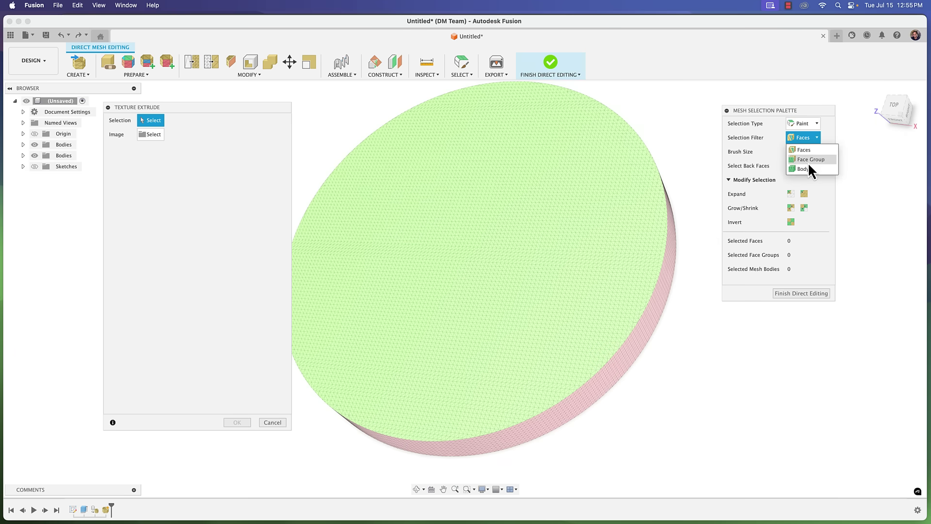
click(808, 161)
click(534, 222)
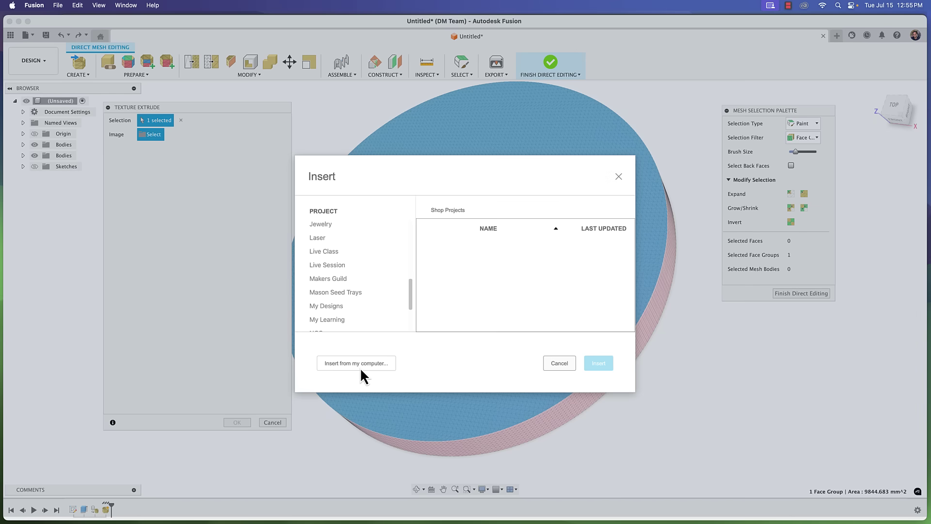
click(360, 368)
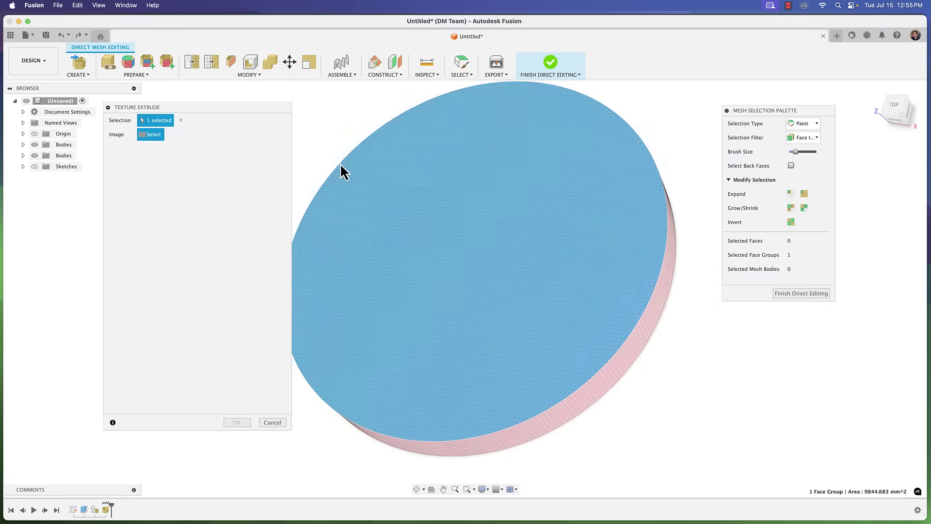
click(388, 143)
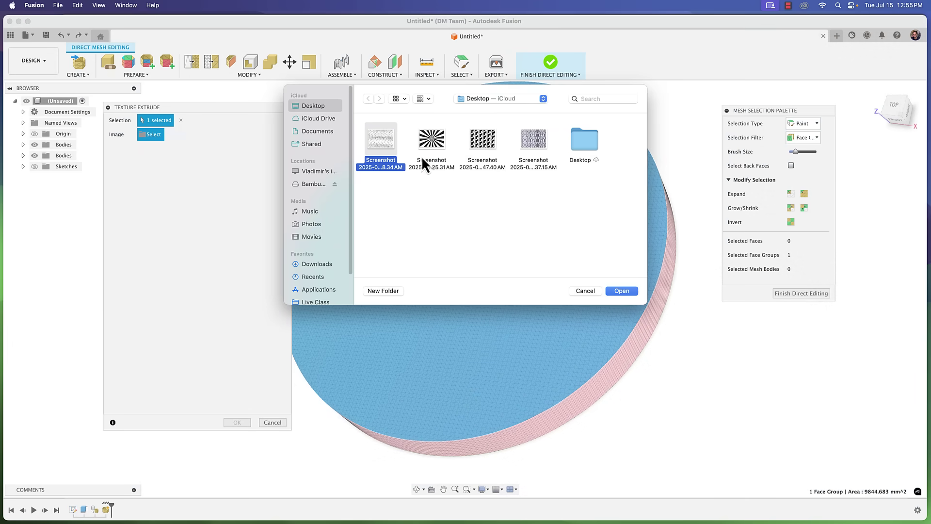
click(623, 291)
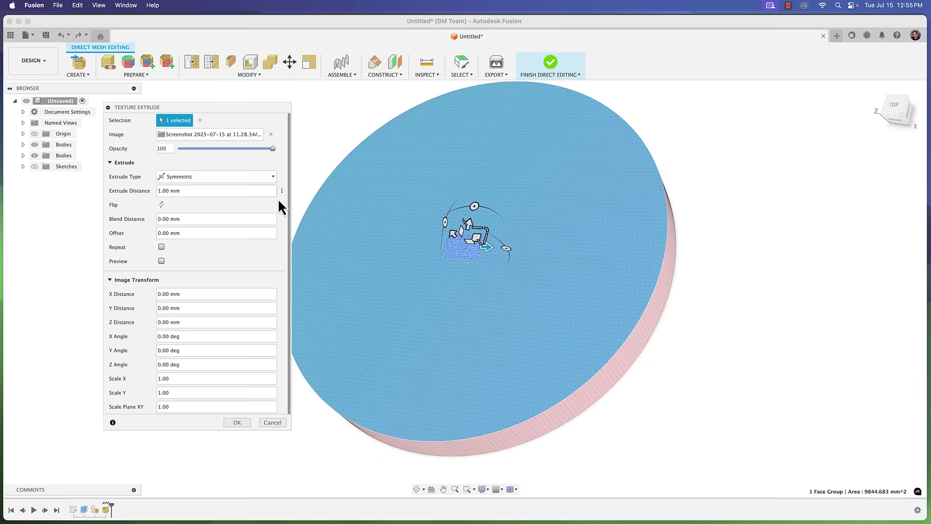
From a top view, enlarge the brick image to a scale of about 58.
click(897, 99)
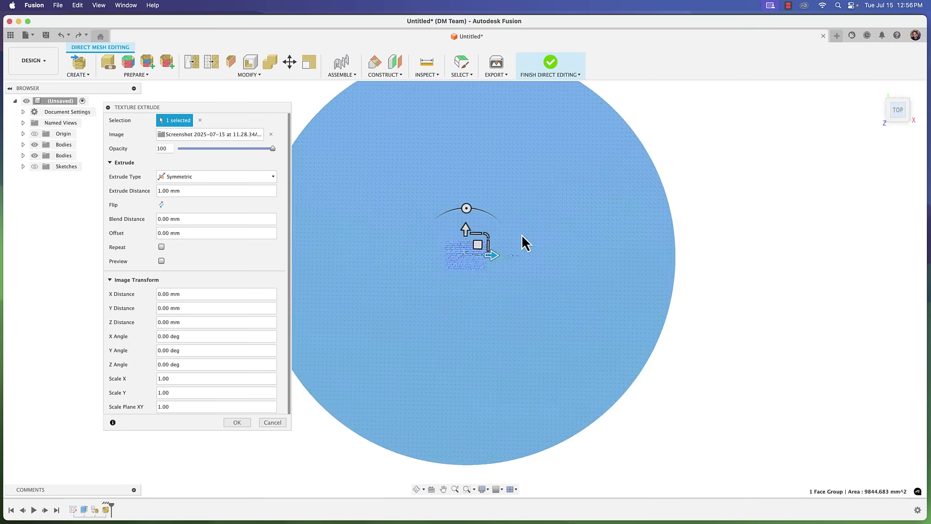
drag(491, 241, 730, 48)
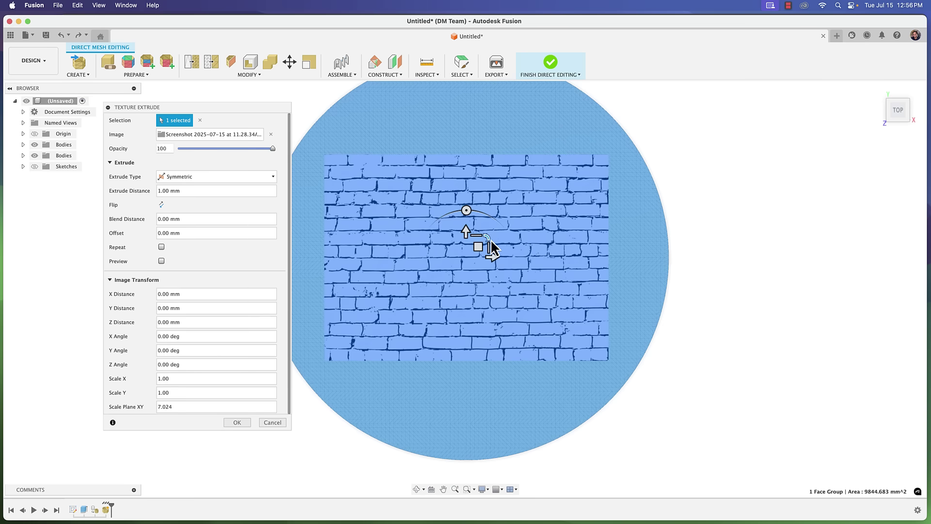
drag(490, 241, 630, 104)
middle_drag(455, 301, 590, 370)
scroll(617, 325, up, 3)
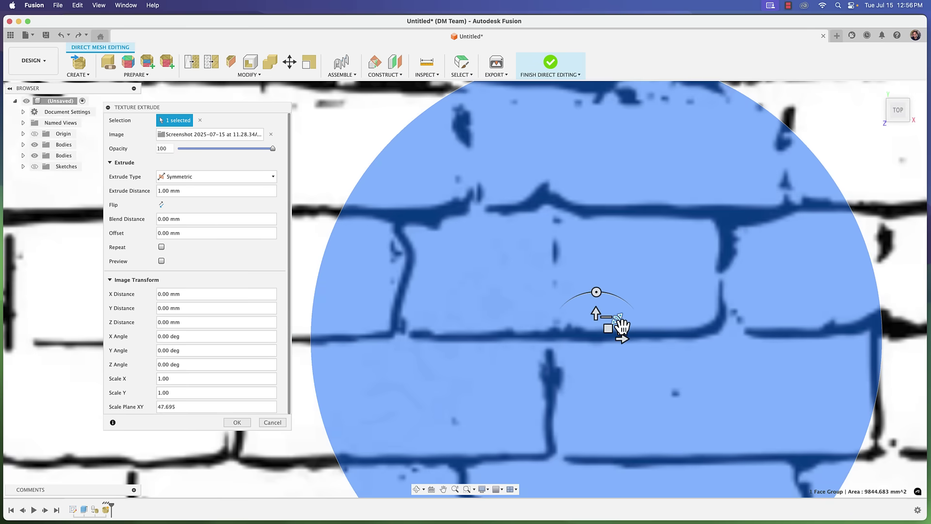
drag(614, 326, 623, 326)
middle_drag(642, 338, 481, 295)
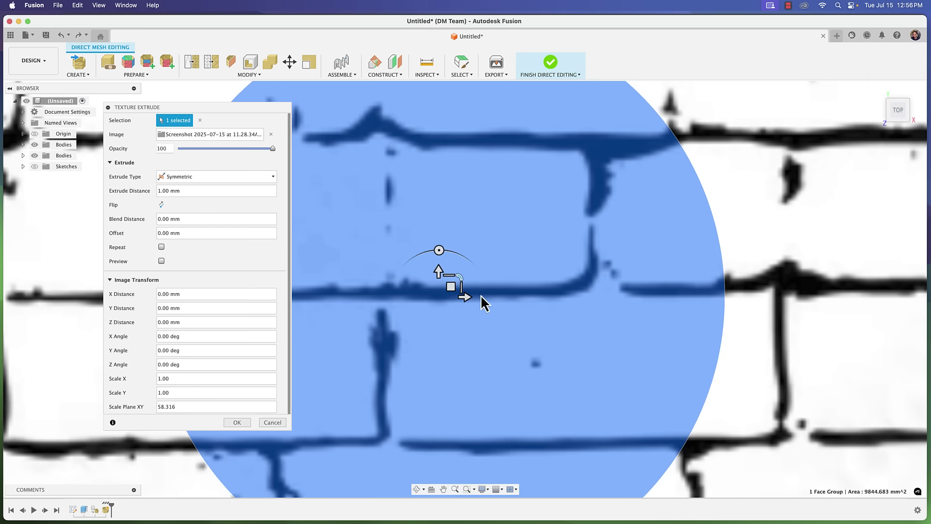
Shift the brick image up and right across the disc, then apply the extrusion.
drag(452, 289, 496, 270)
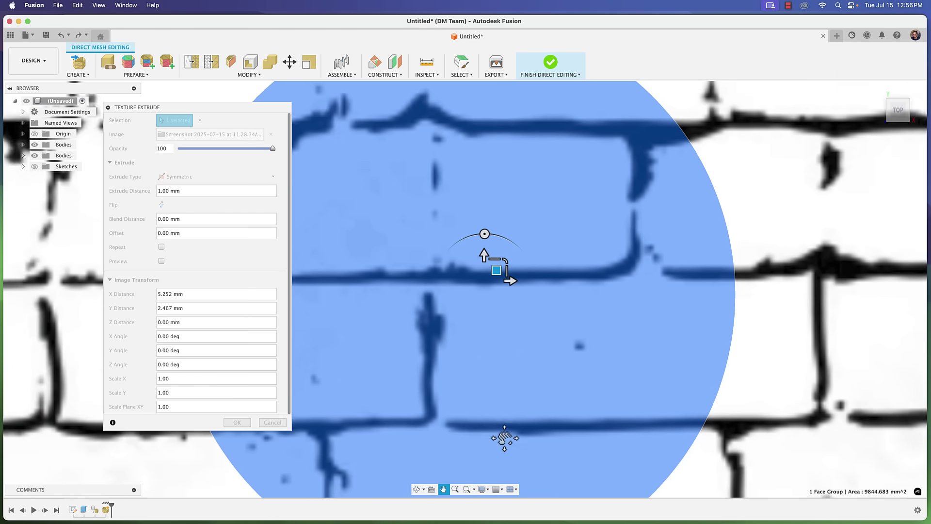
middle_drag(504, 438, 537, 436)
scroll(537, 436, down, 3)
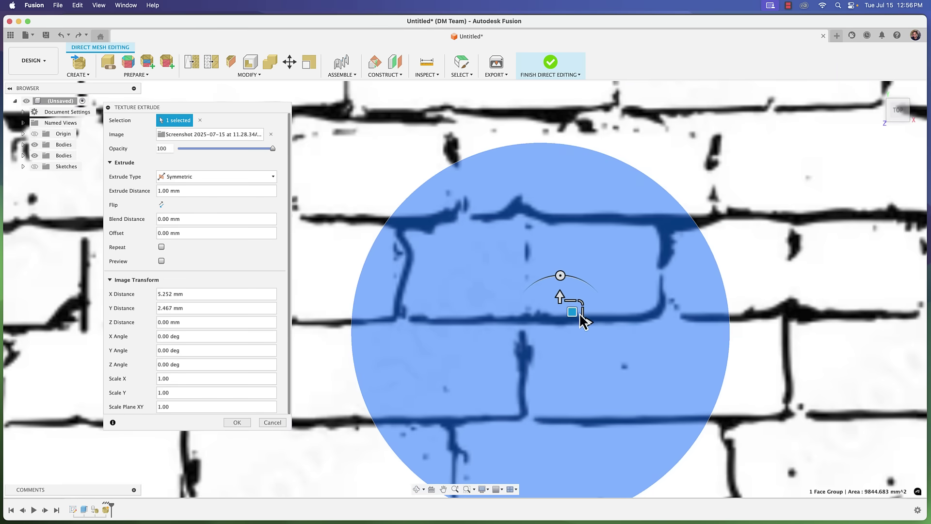
drag(575, 316, 608, 273)
click(229, 423)
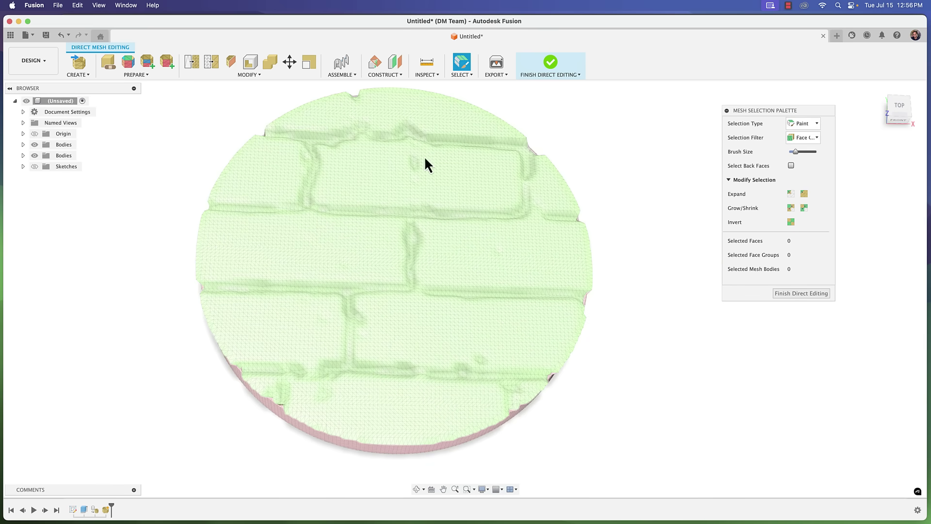
Orbit and zoom around the disc to inspect the embossed large-brick relief and its side wall.
shift+middle_drag(176, 337, 303, 241)
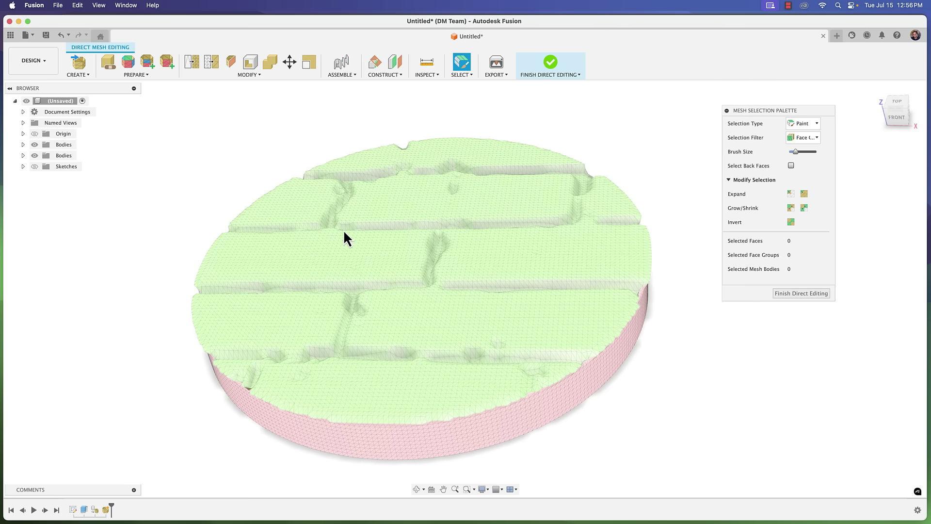
scroll(473, 277, up, 5)
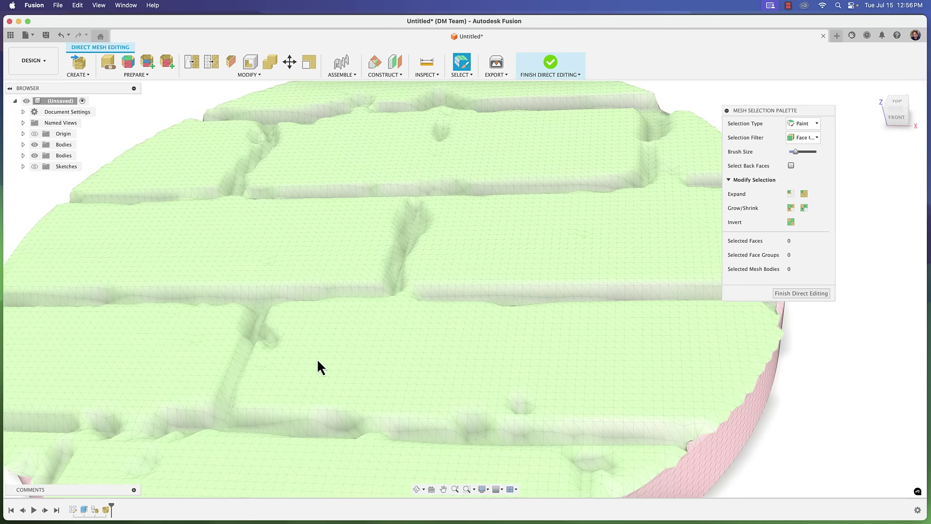
scroll(317, 364, down, 5)
shift+middle_drag(416, 391, 459, 319)
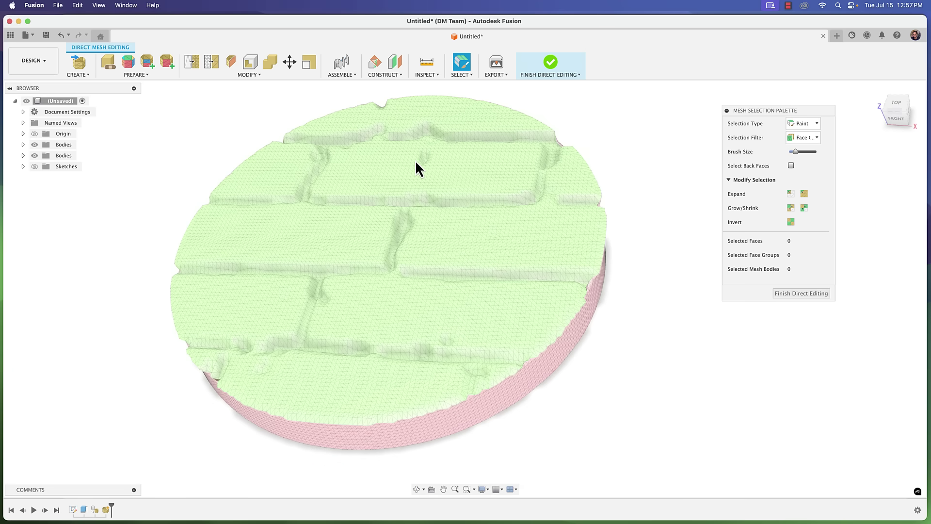
shift+middle_drag(400, 289, 383, 247)
shift+middle_drag(535, 220, 492, 247)
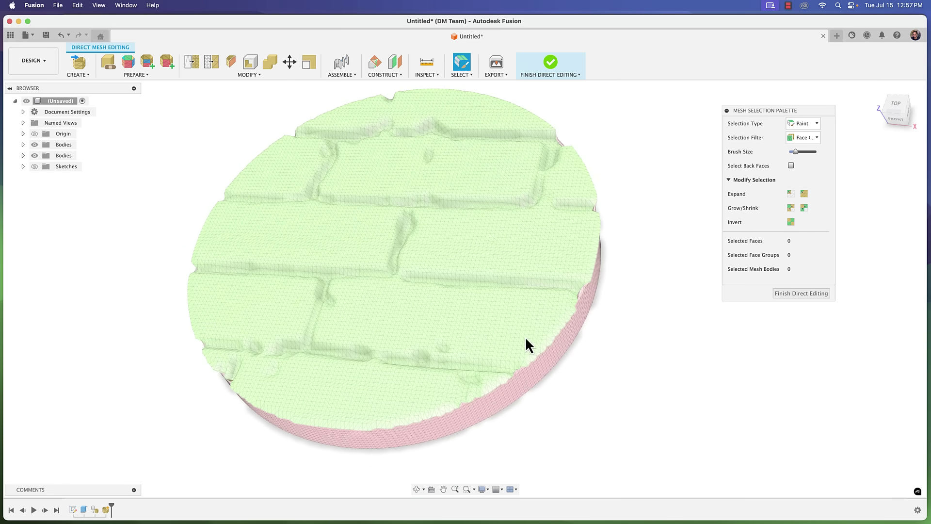
shift+middle_drag(526, 339, 593, 356)
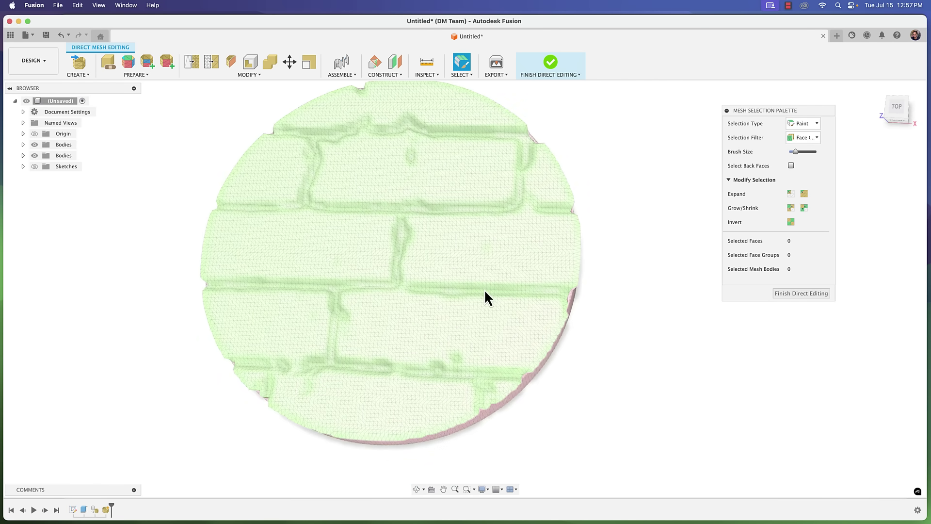
shift+middle_drag(486, 291, 637, 333)
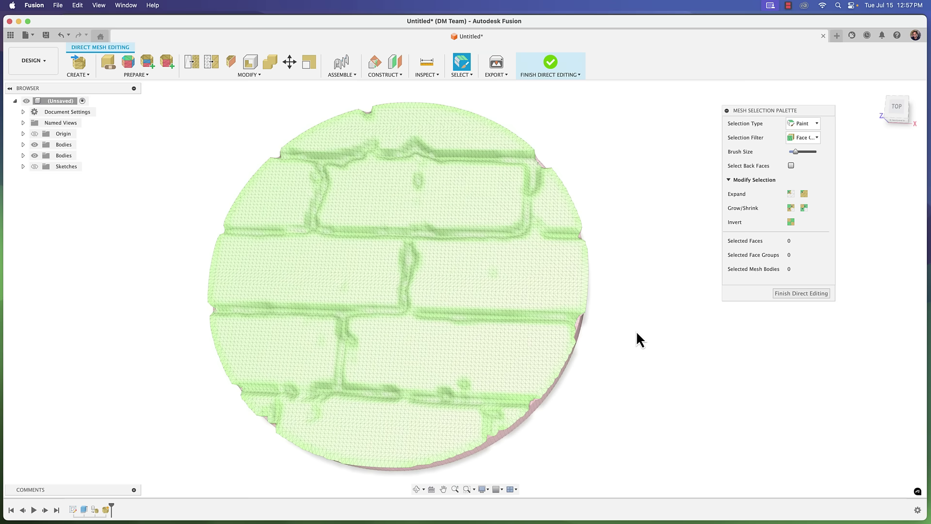
mouse_move(644, 352)
shift+middle_down()
mouse_move(647, 318)
mouse_move(647, 354)
shift+middle_up()
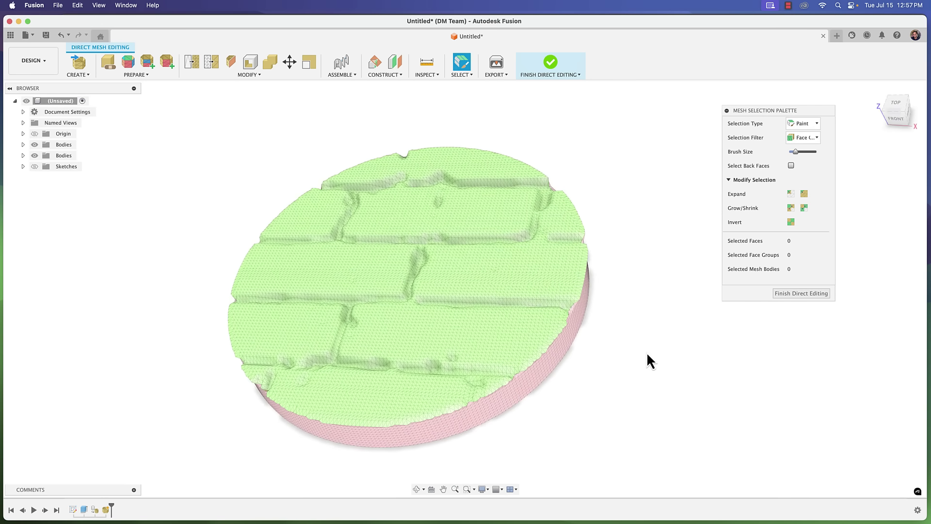
mouse_move(615, 327)
middle_down()
mouse_move(623, 337)
mouse_move(634, 324)
mouse_move(642, 354)
mouse_move(620, 293)
mouse_move(621, 321)
mouse_move(574, 335)
mouse_move(626, 341)
middle_up()
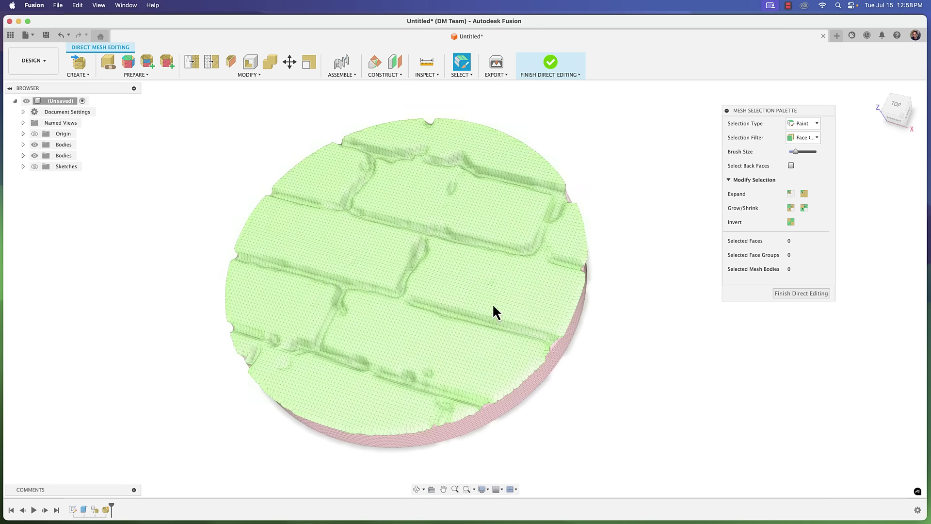
mouse_move(493, 305)
shift+middle_down()
mouse_move(155, 295)
mouse_move(190, 357)
mouse_move(205, 347)
mouse_move(609, 302)
mouse_move(630, 388)
shift+middle_up()
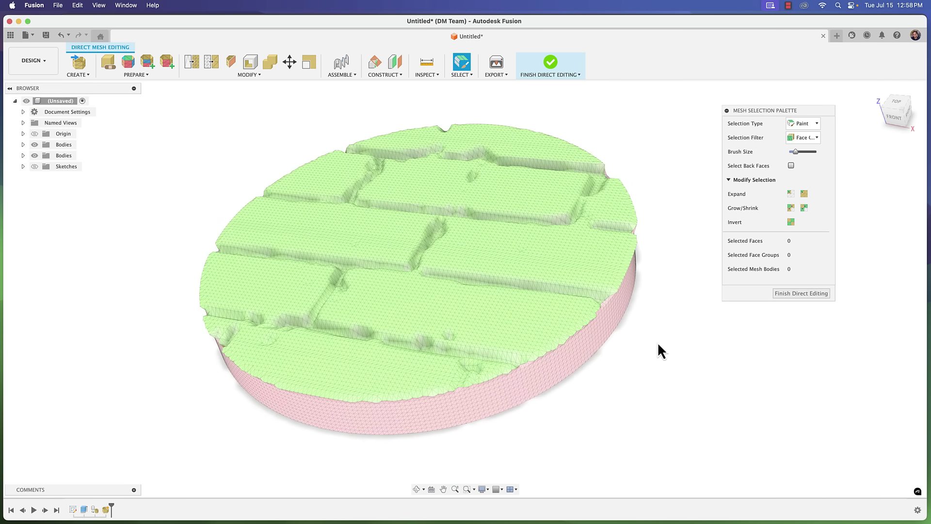
shift+middle_drag(654, 374, 685, 331)
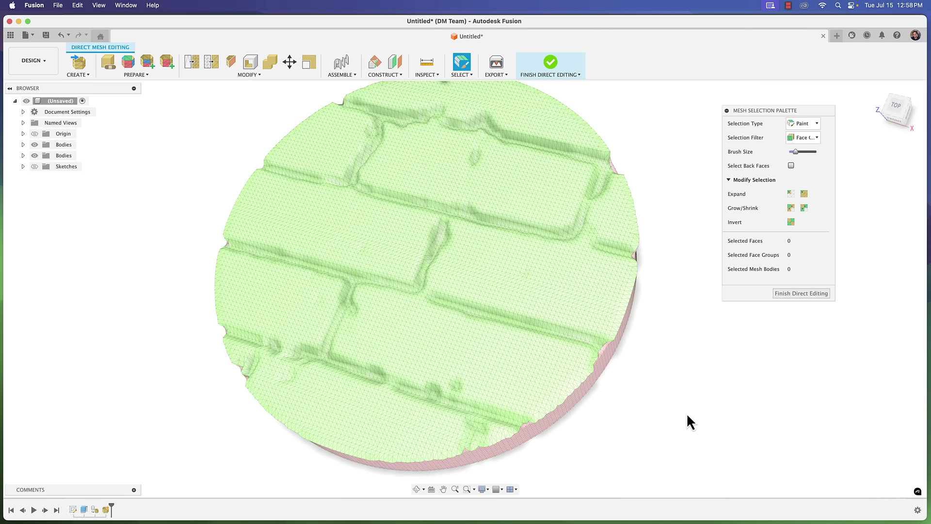
shift+middle_drag(686, 412, 523, 277)
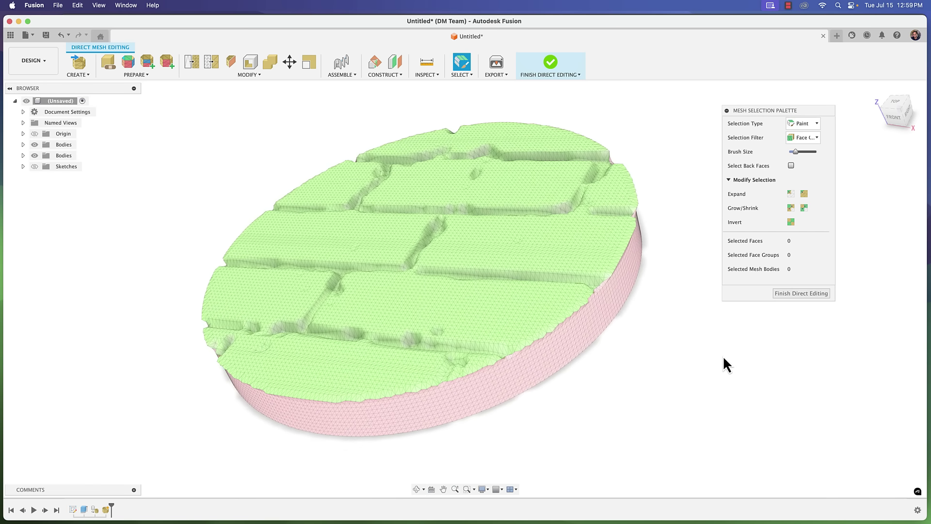